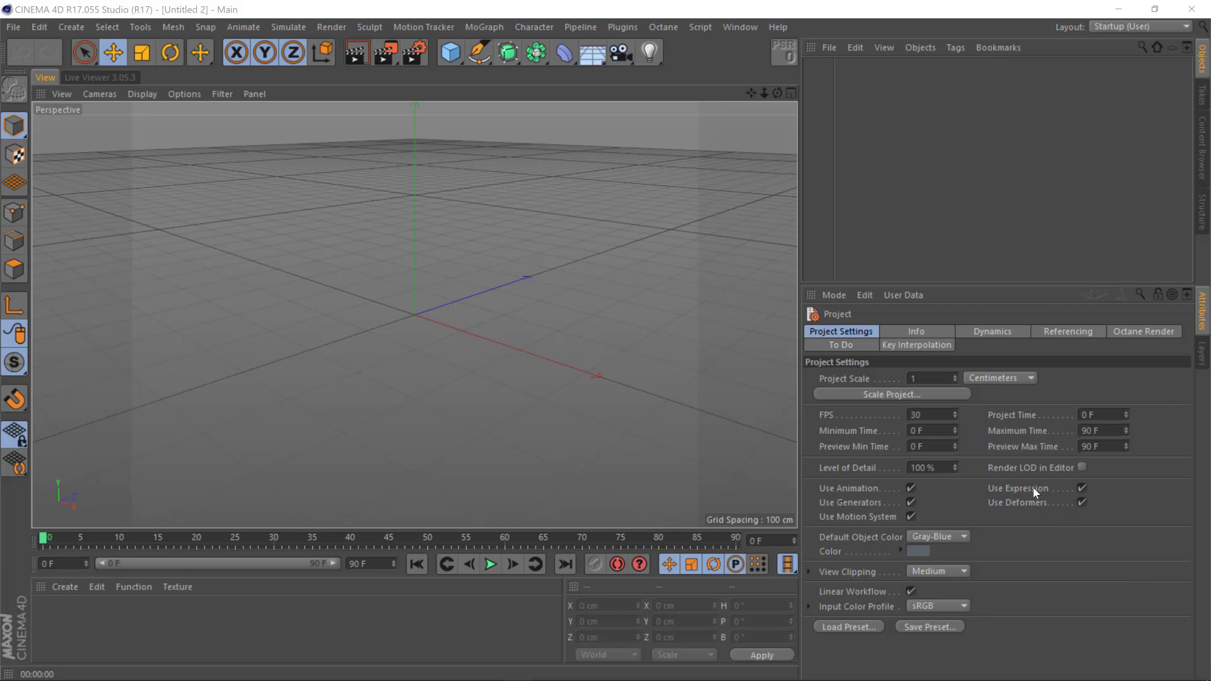
- Add a Rectangle spline 200 cm high with Rounding on at a 100 cm radius
left_click(478, 57)
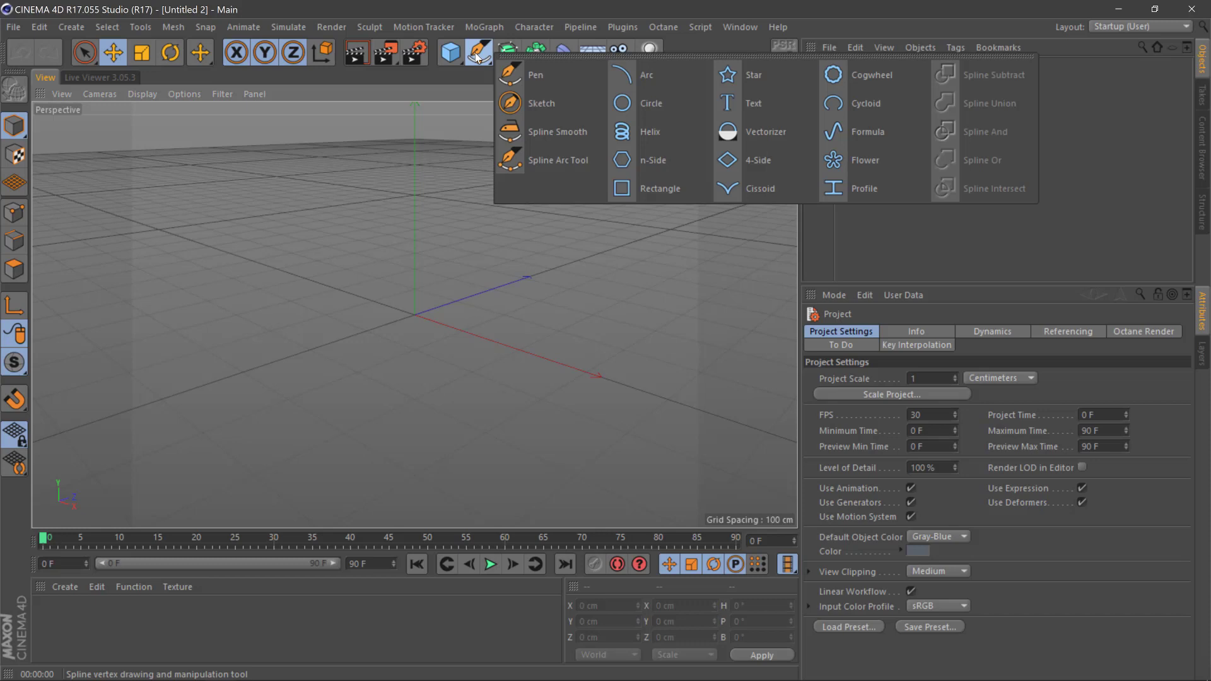
left_click(675, 190)
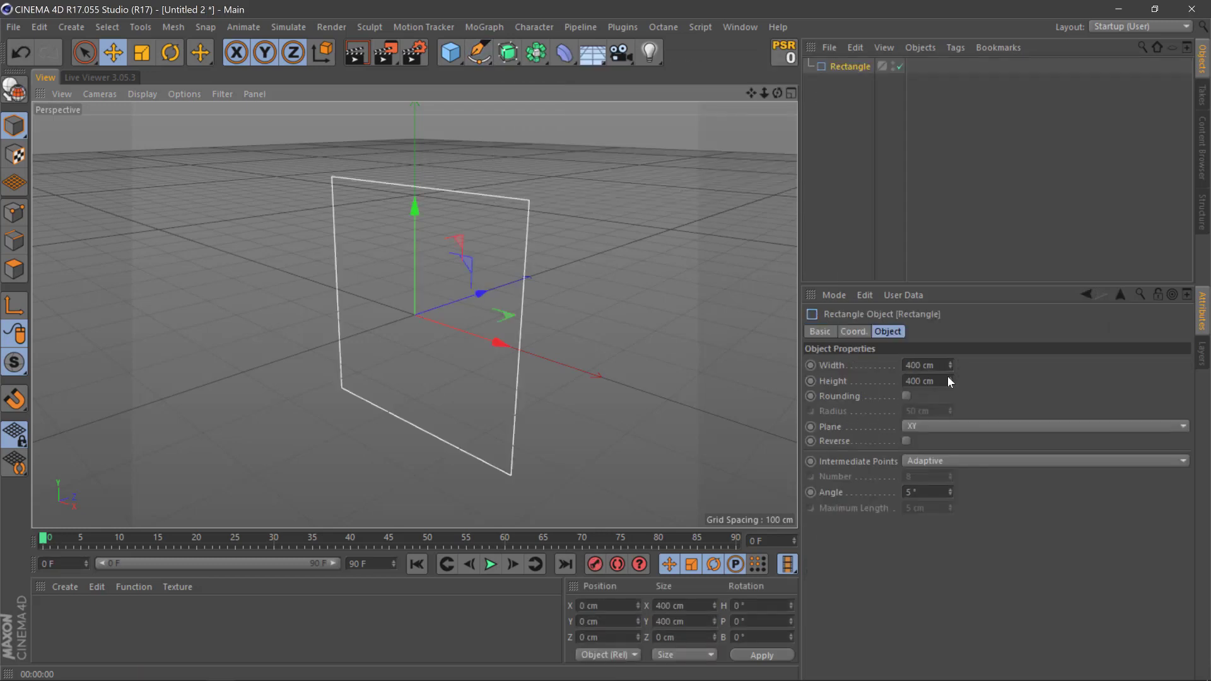
left_click_drag(948, 378, 700, 353)
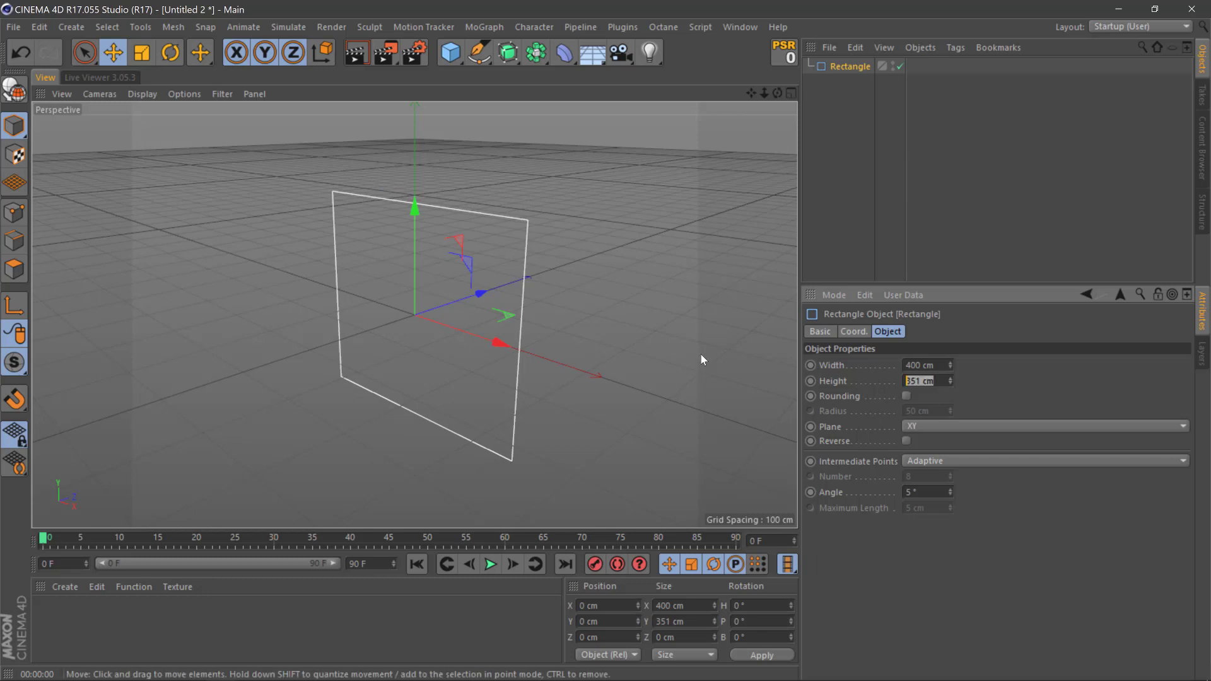
type("200")
key("Return")
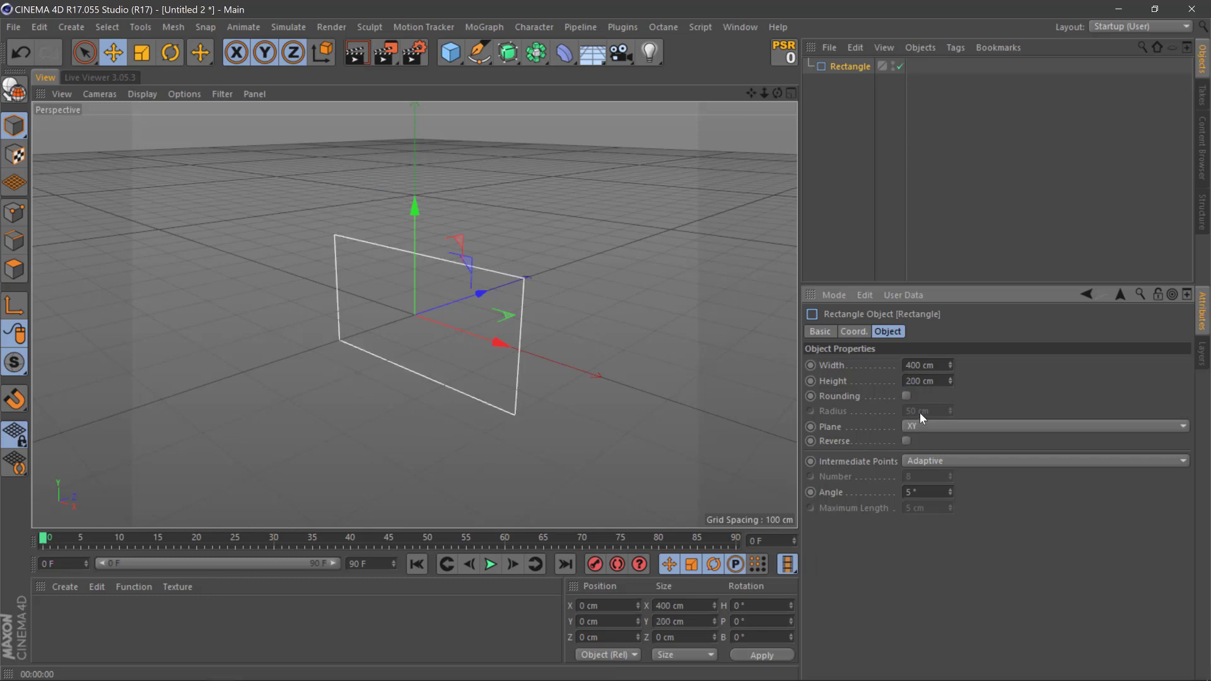
left_click(907, 395)
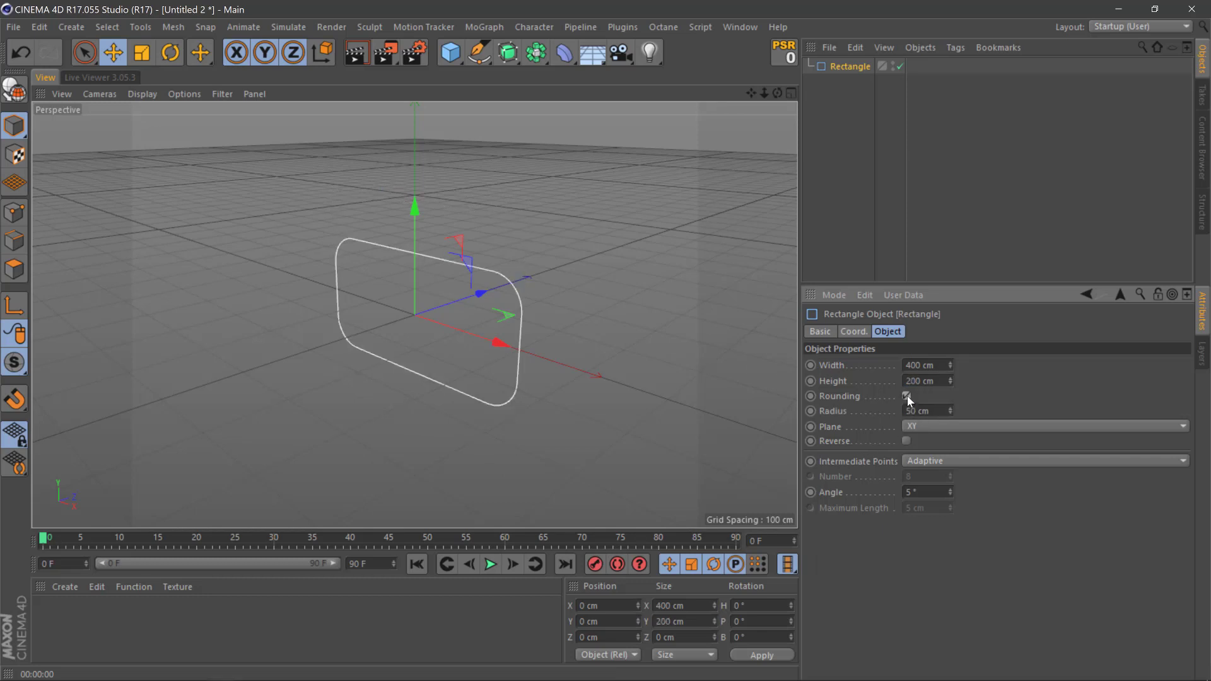
left_click(927, 411)
type("100")
key("Return")
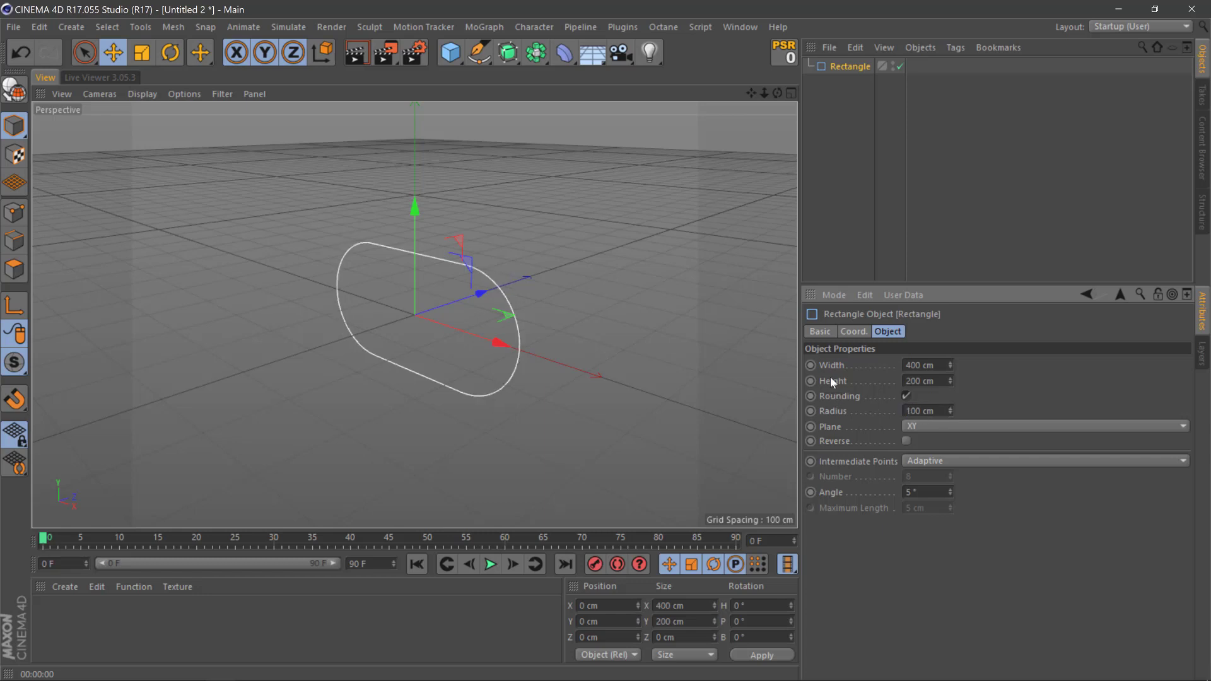
- Add a Circle spline with a 40 cm radius
left_click(480, 52)
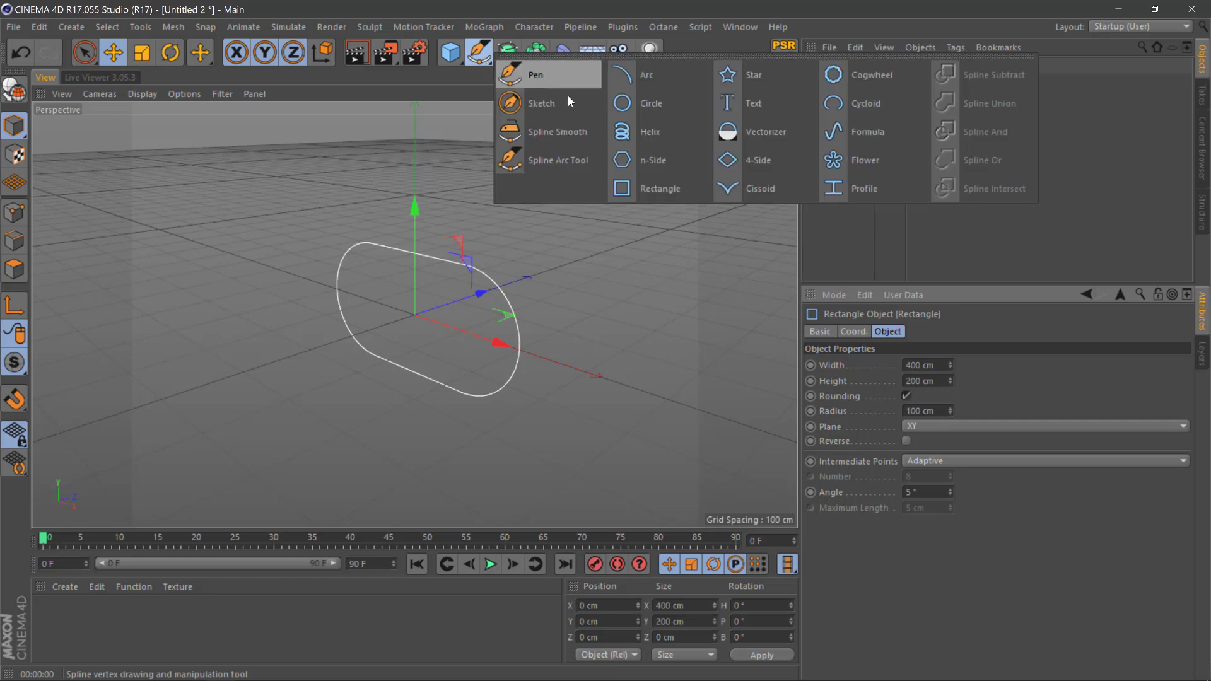
left_click(679, 104)
left_click_drag(949, 390, 947, 388)
left_click(923, 393)
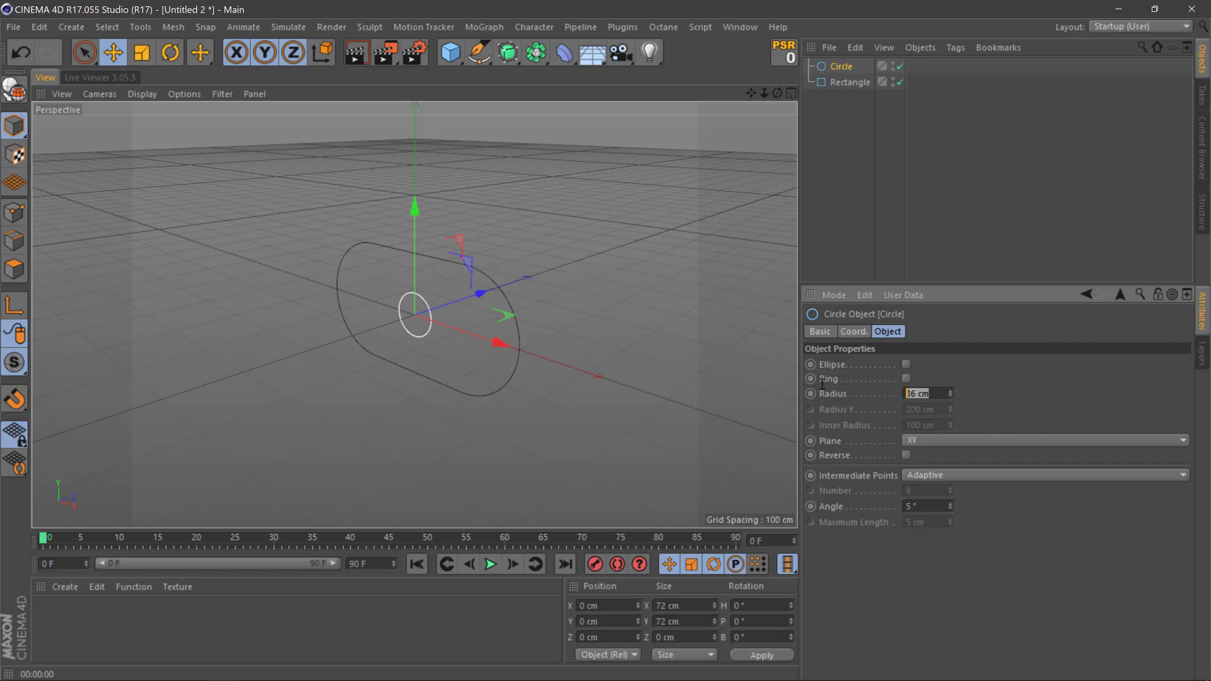
type("40")
key("Return")
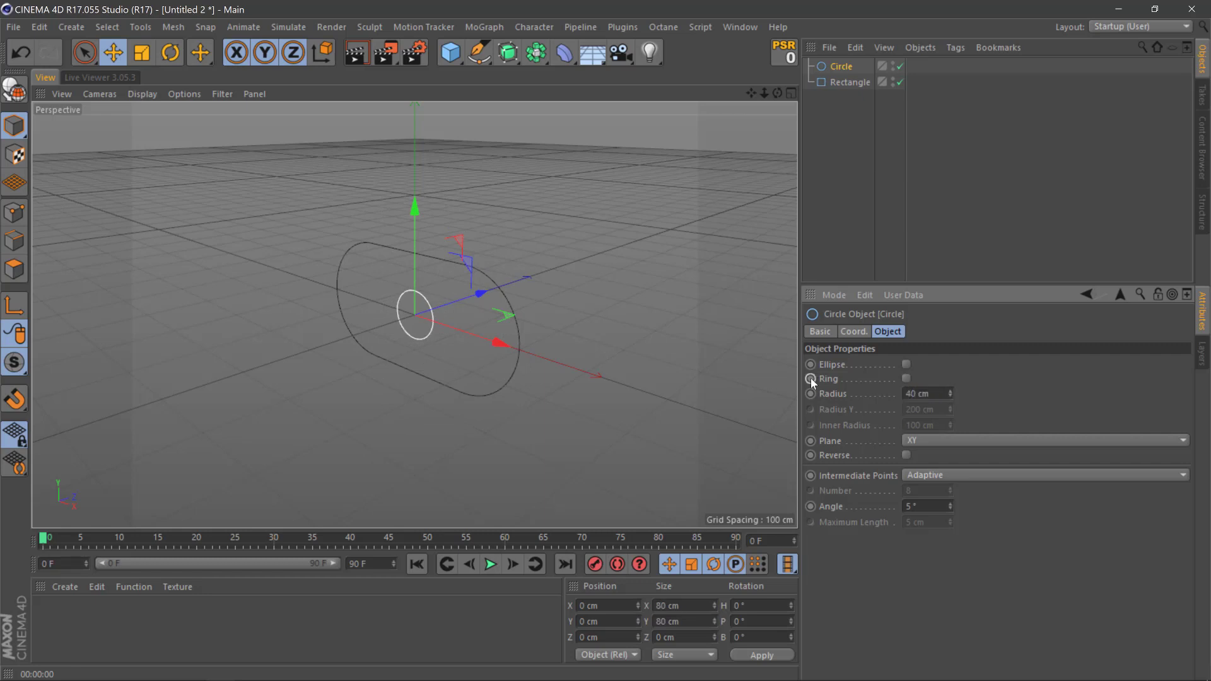
- Add a Sweep generator and place the Circle and Rectangle under it
left_click(512, 60)
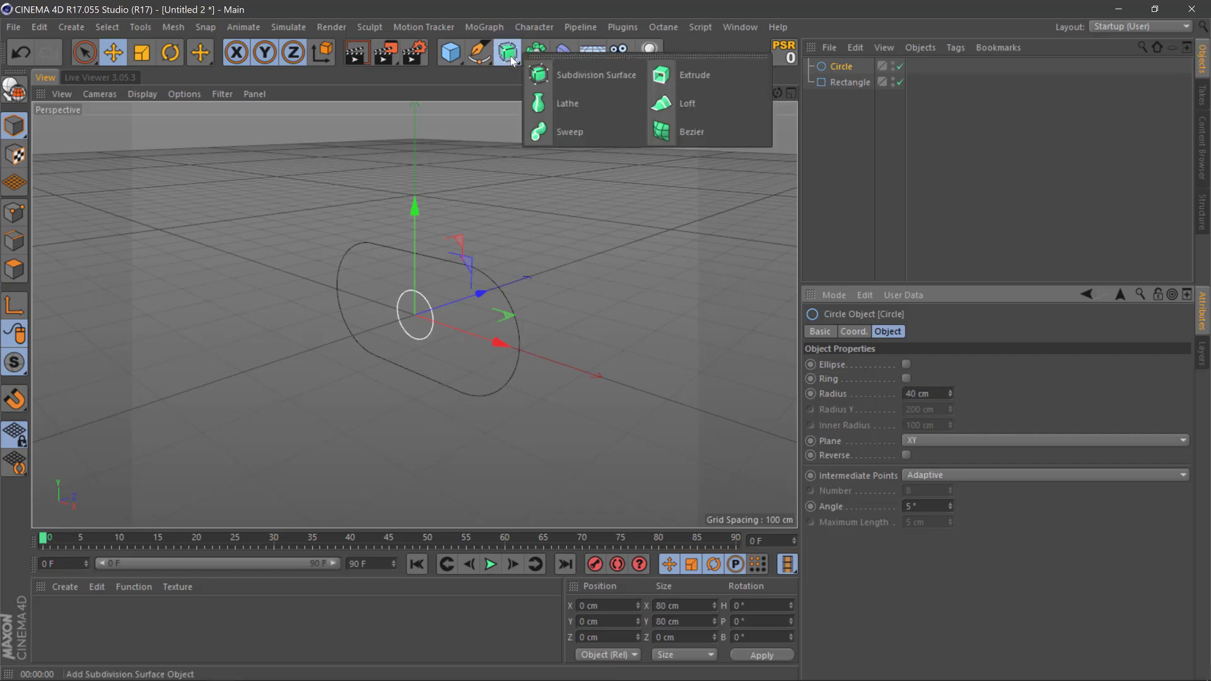
left_click(601, 130)
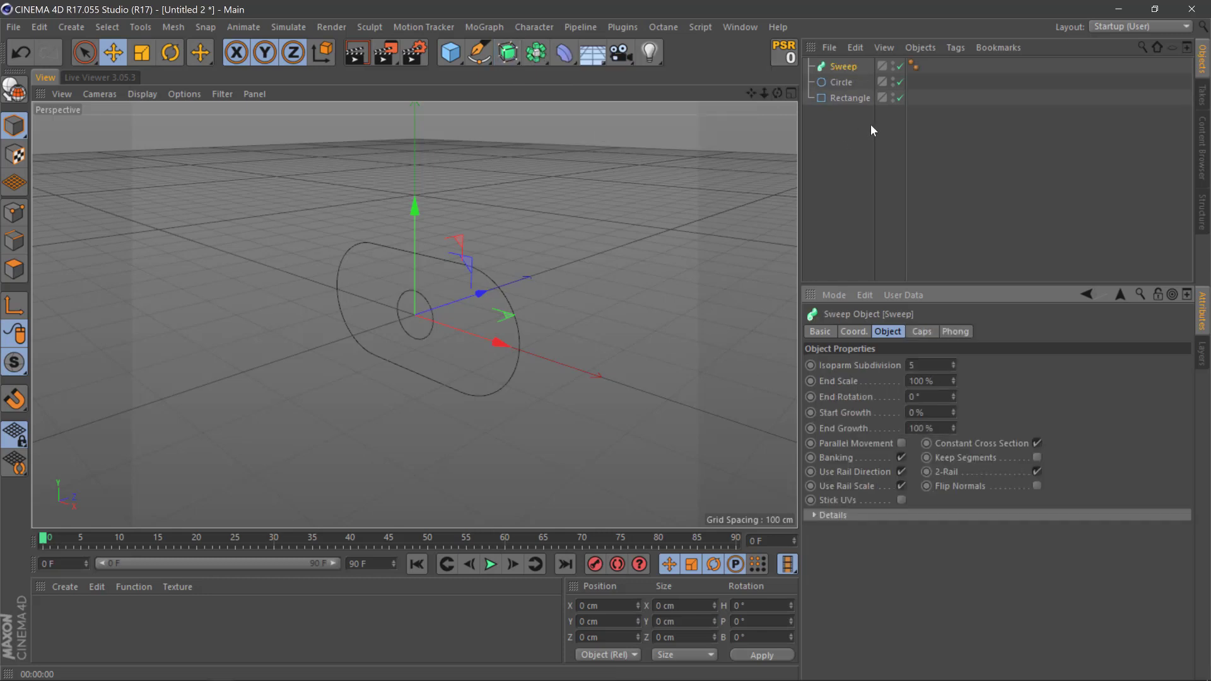
left_click_drag(870, 124, 844, 67)
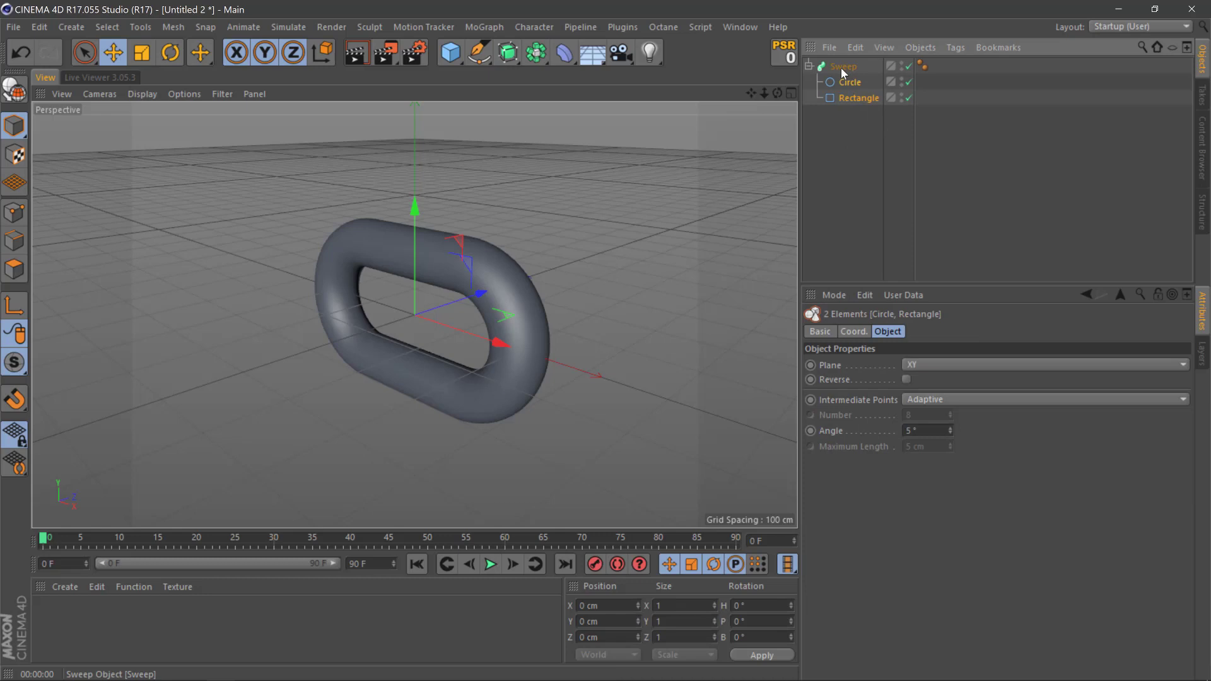
left_click(845, 145)
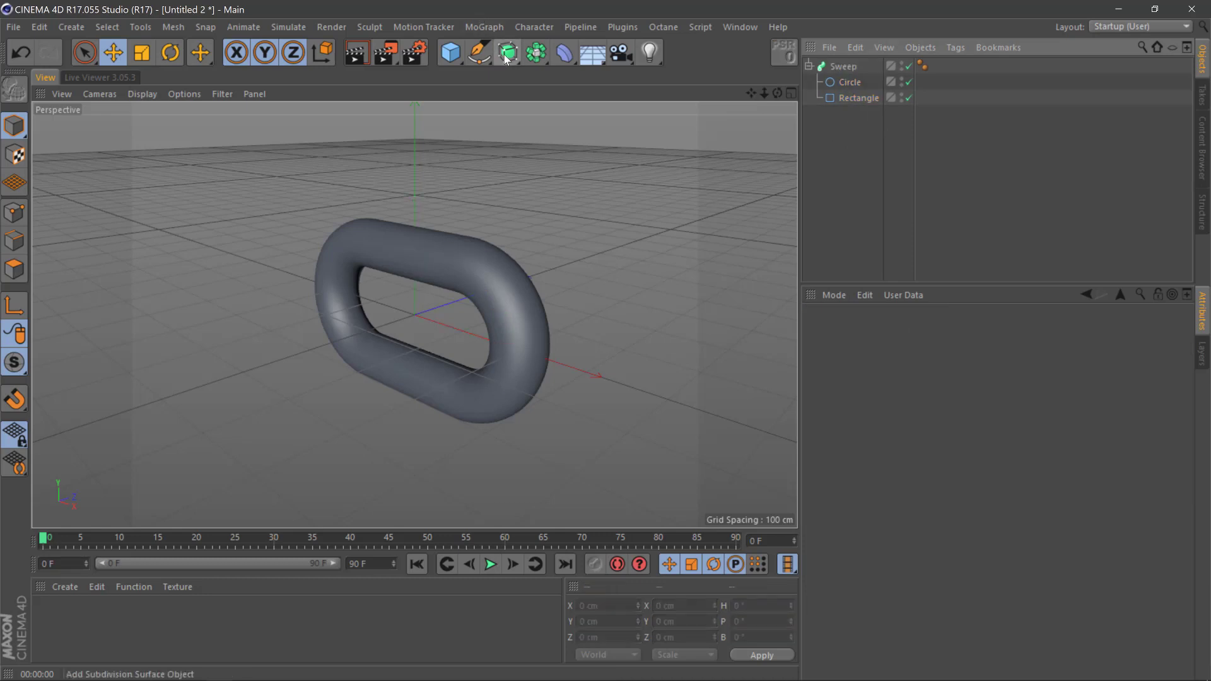
- Add a MoGraph Cloner and put the Sweep link inside it
left_click(531, 28)
mouse_move(491, 26)
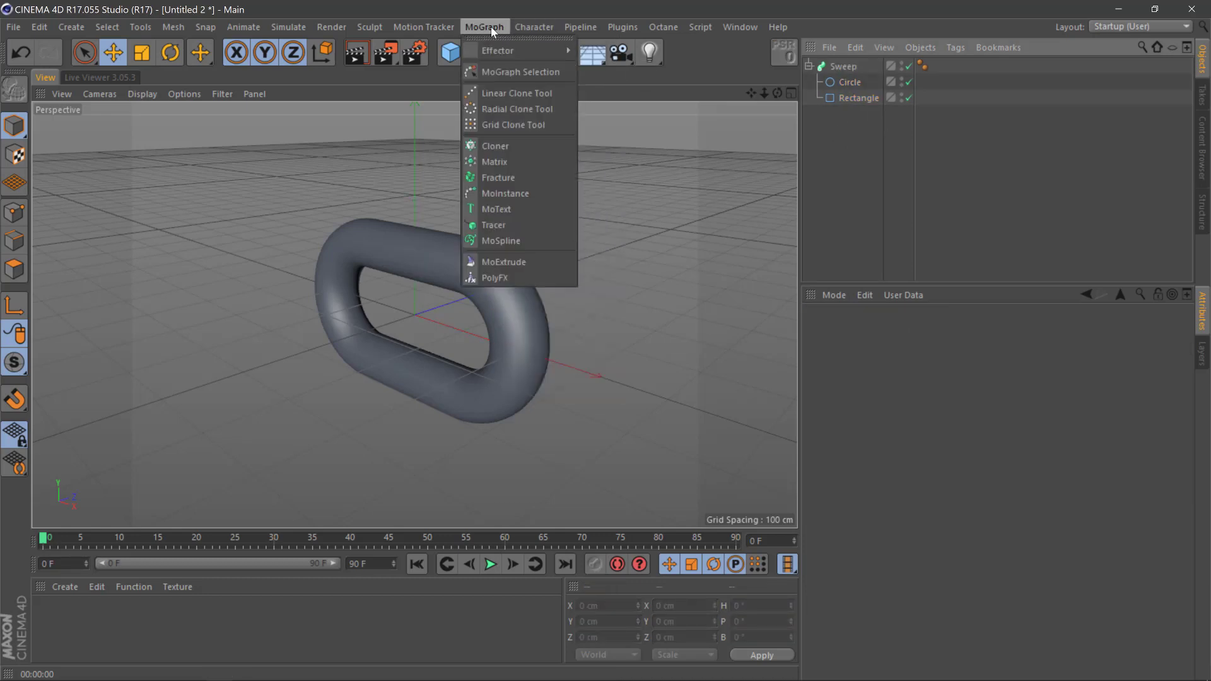
left_click(522, 146)
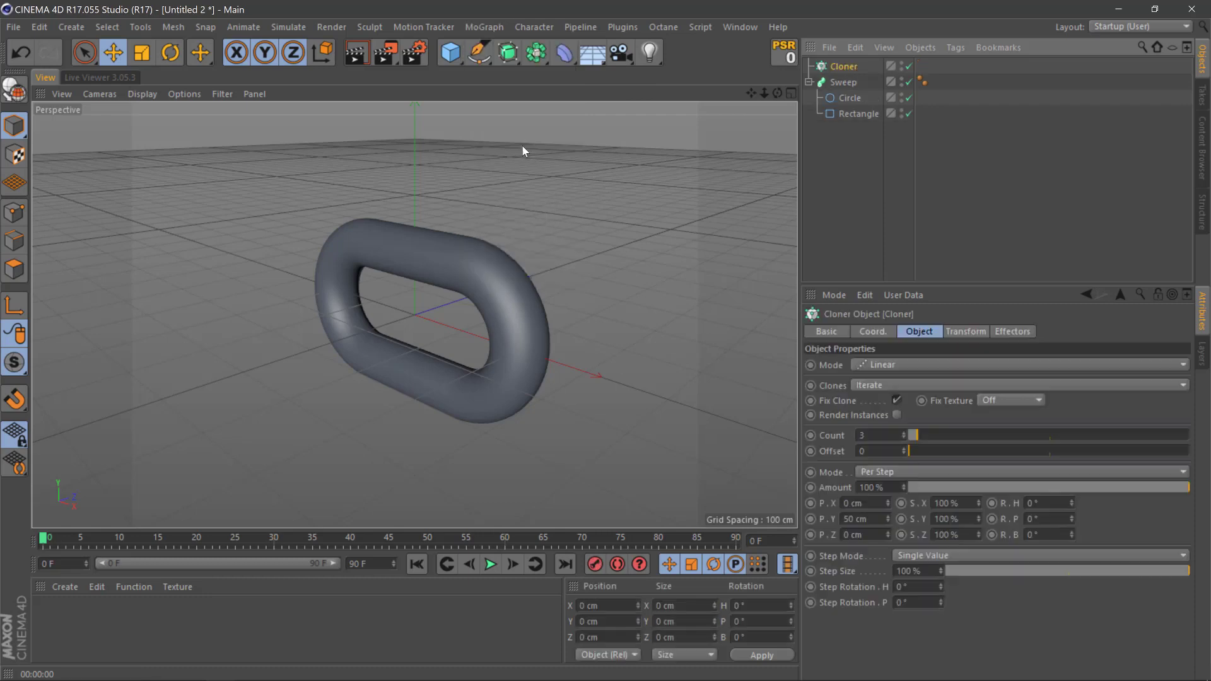
left_click_drag(844, 83, 845, 66)
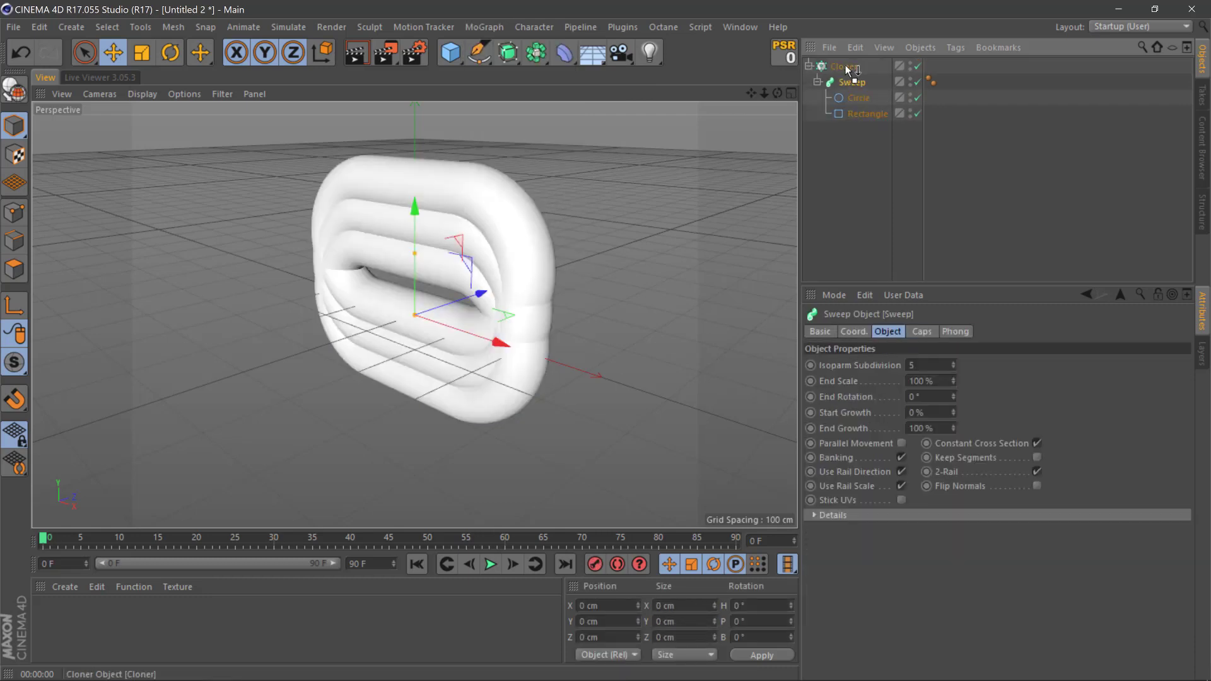
- Add a MoGraph Matrix set to Linear distribution
left_click(489, 28)
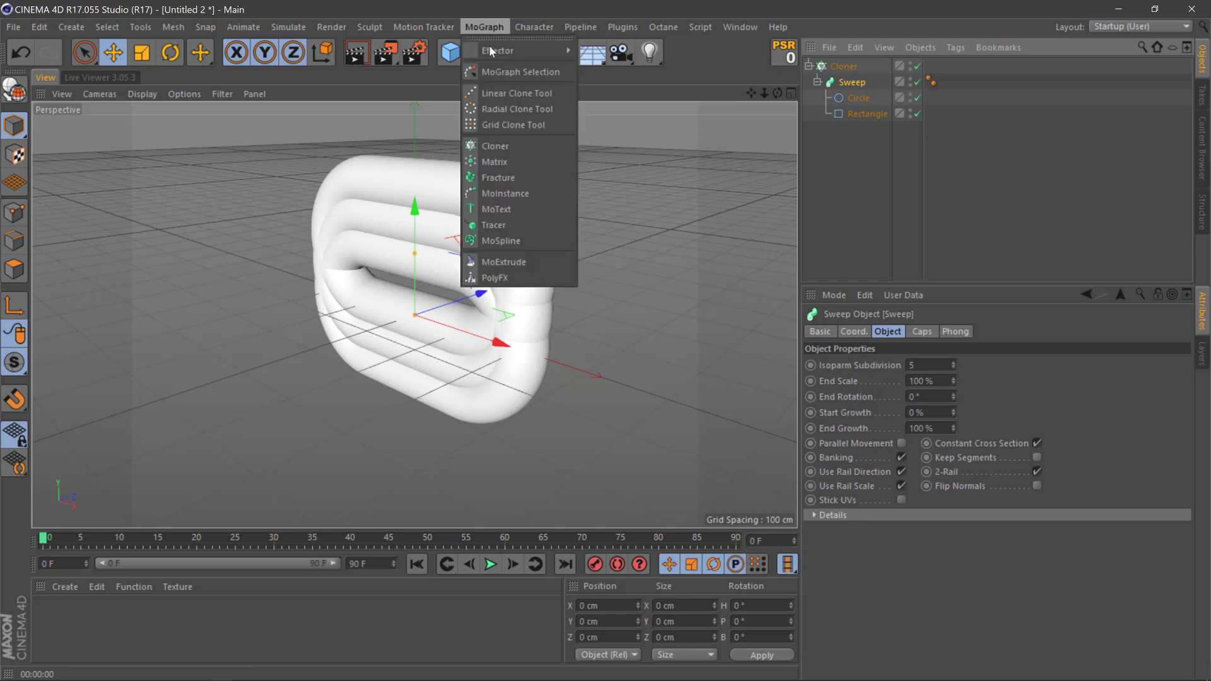
left_click(521, 163)
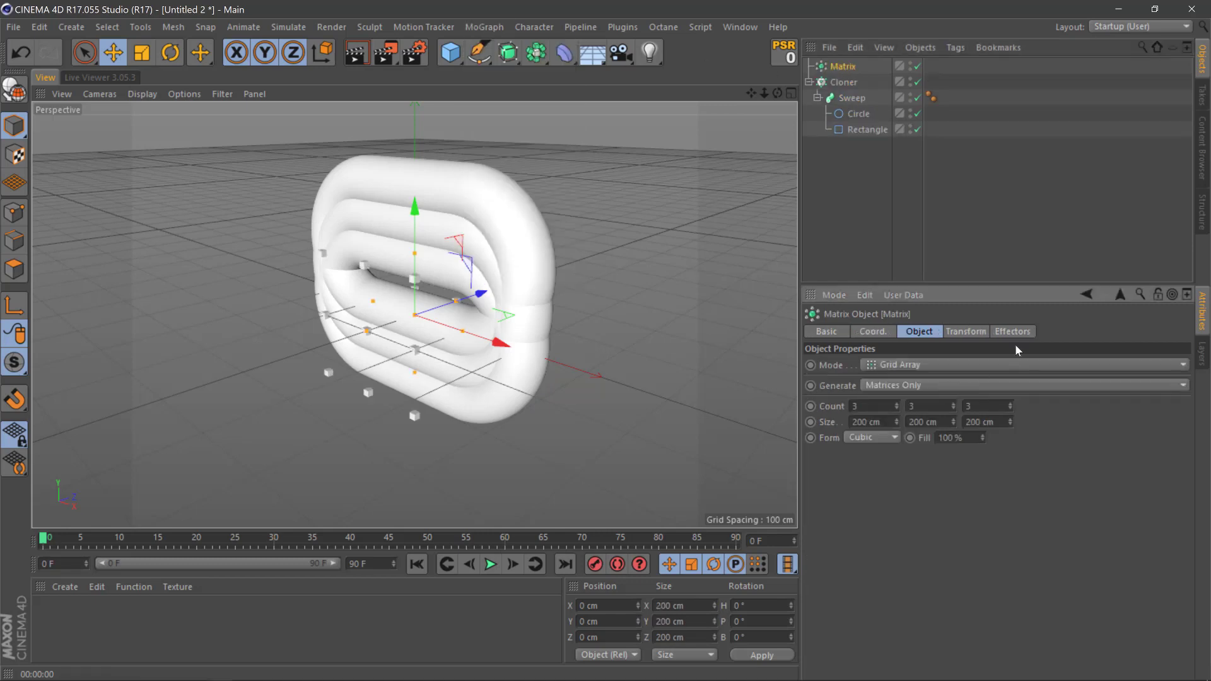
left_click(927, 362)
left_click(906, 399)
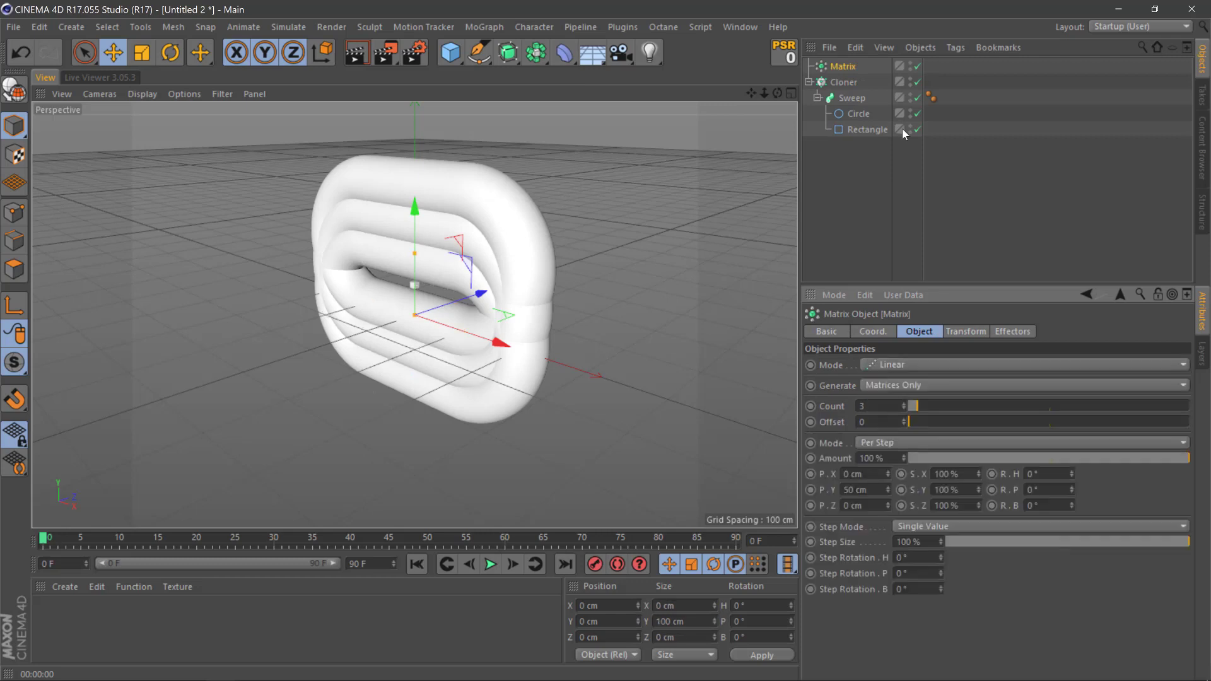
- Set the Cloner mode to Object and use the Matrix as its source object
left_click(849, 81)
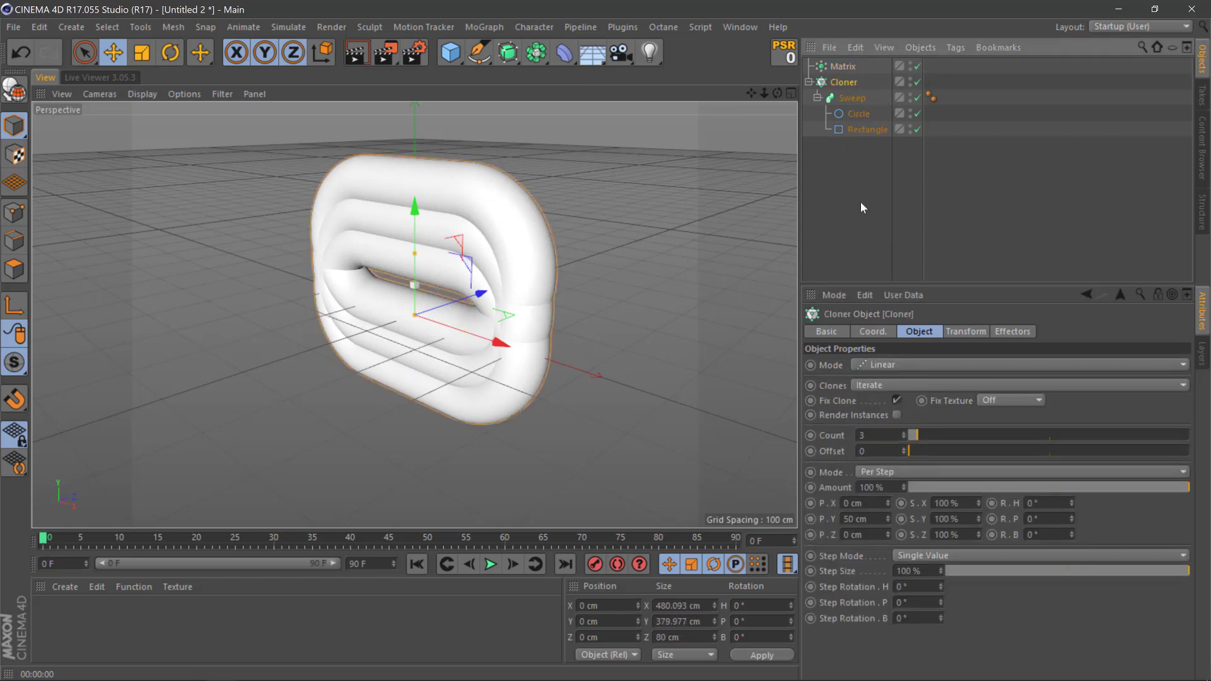
left_click(877, 366)
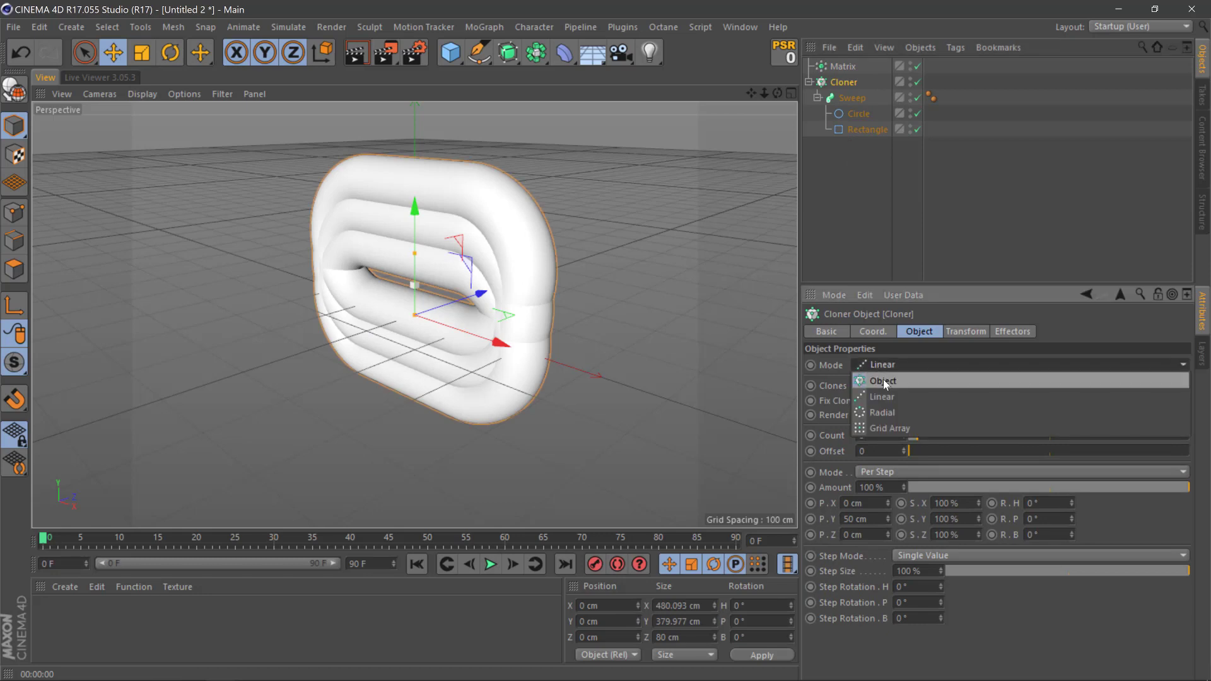
left_click(883, 380)
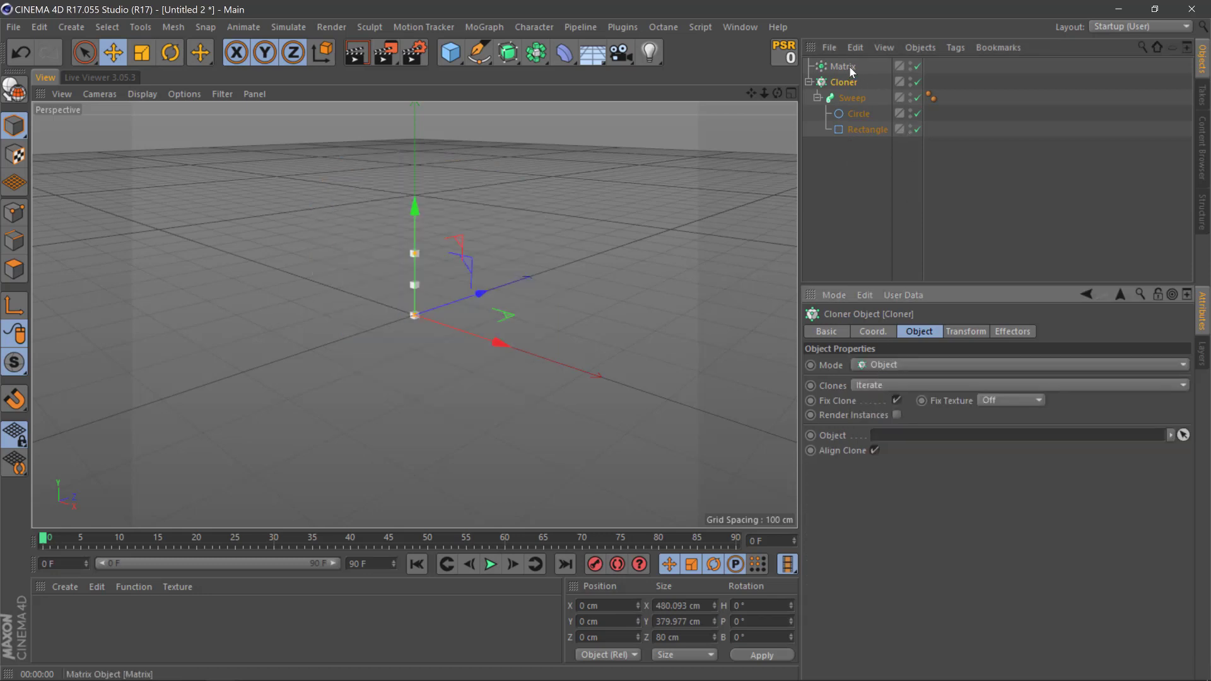
left_click_drag(848, 66, 918, 437)
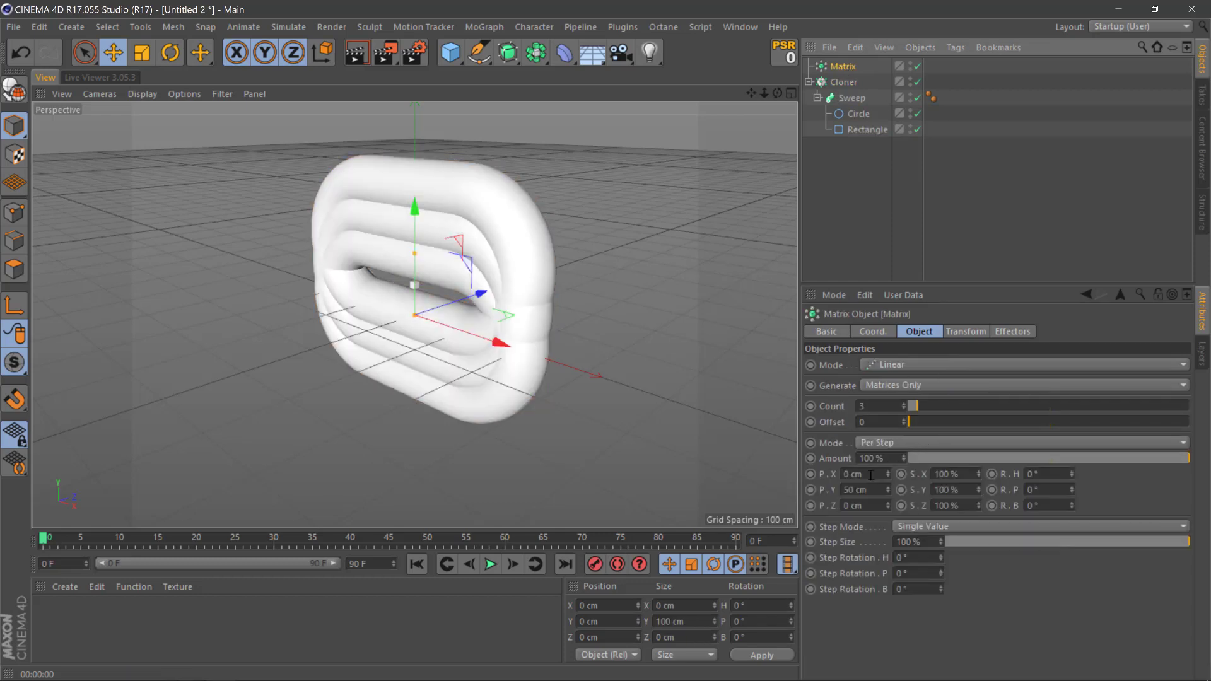
- Remove the Matrix's vertical offset and space the links 280 cm apart along X
left_click(842, 490)
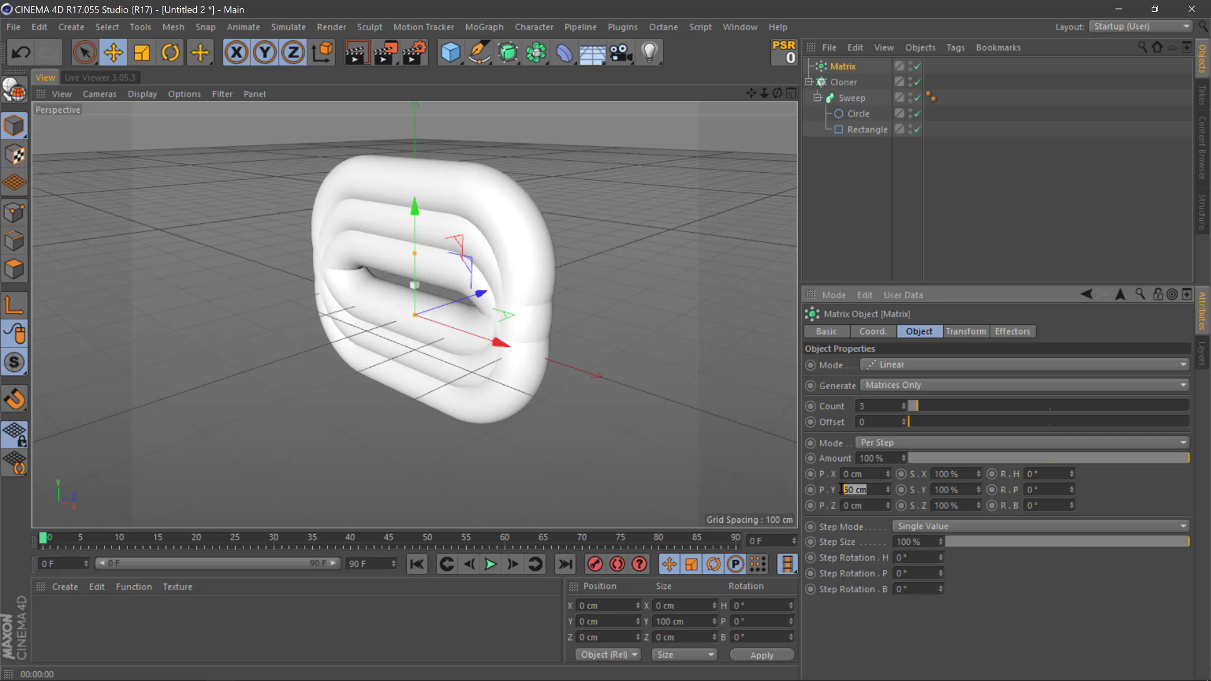
left_click(885, 474)
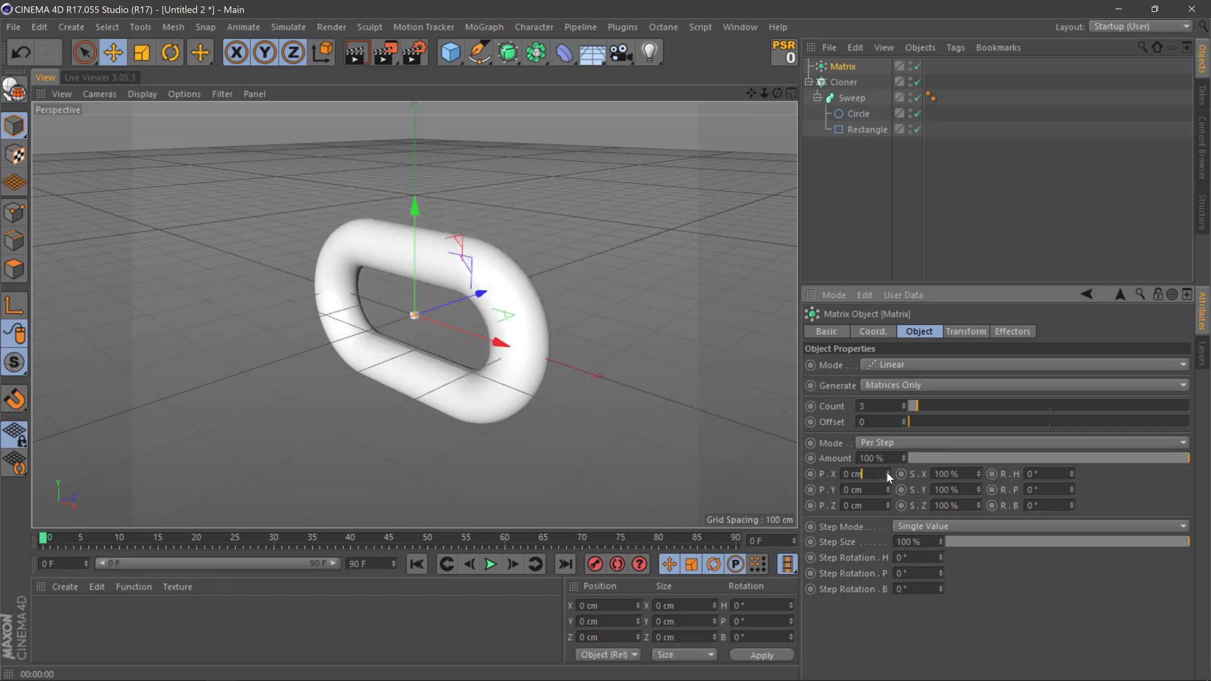
mouse_move(889, 475)
left_mouse_down()
mouse_move(962, 473)
mouse_move(874, 477)
left_mouse_up()
left_click(876, 473)
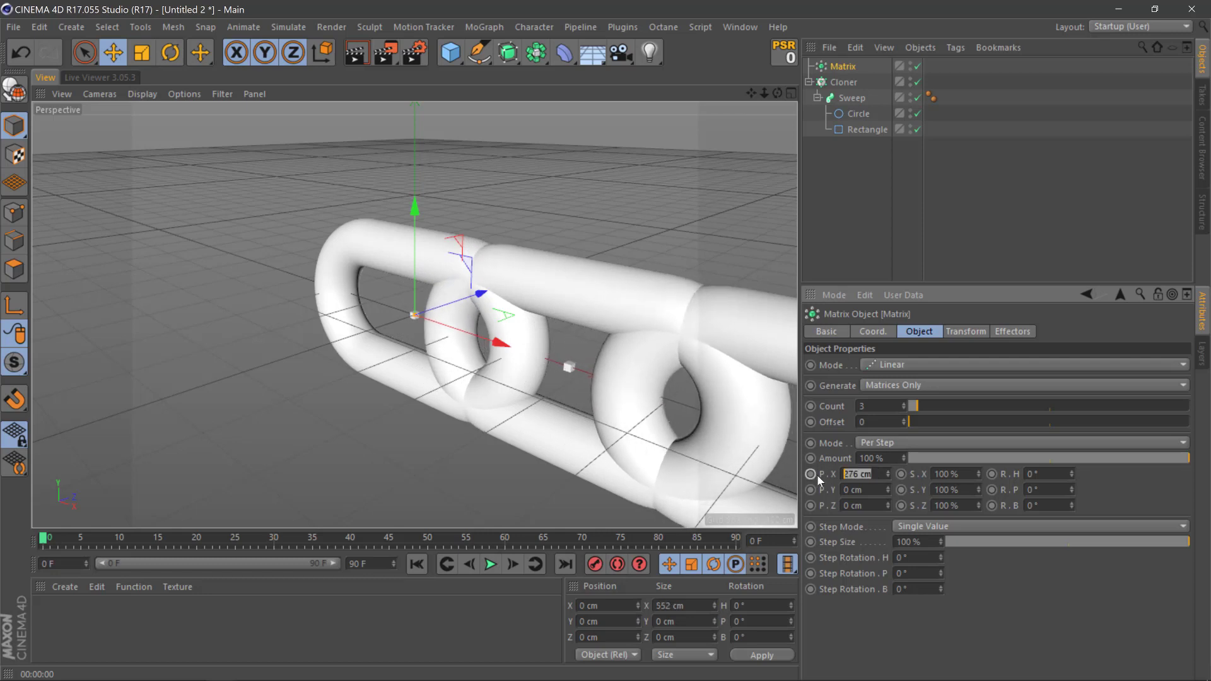
type("270")
key("Return")
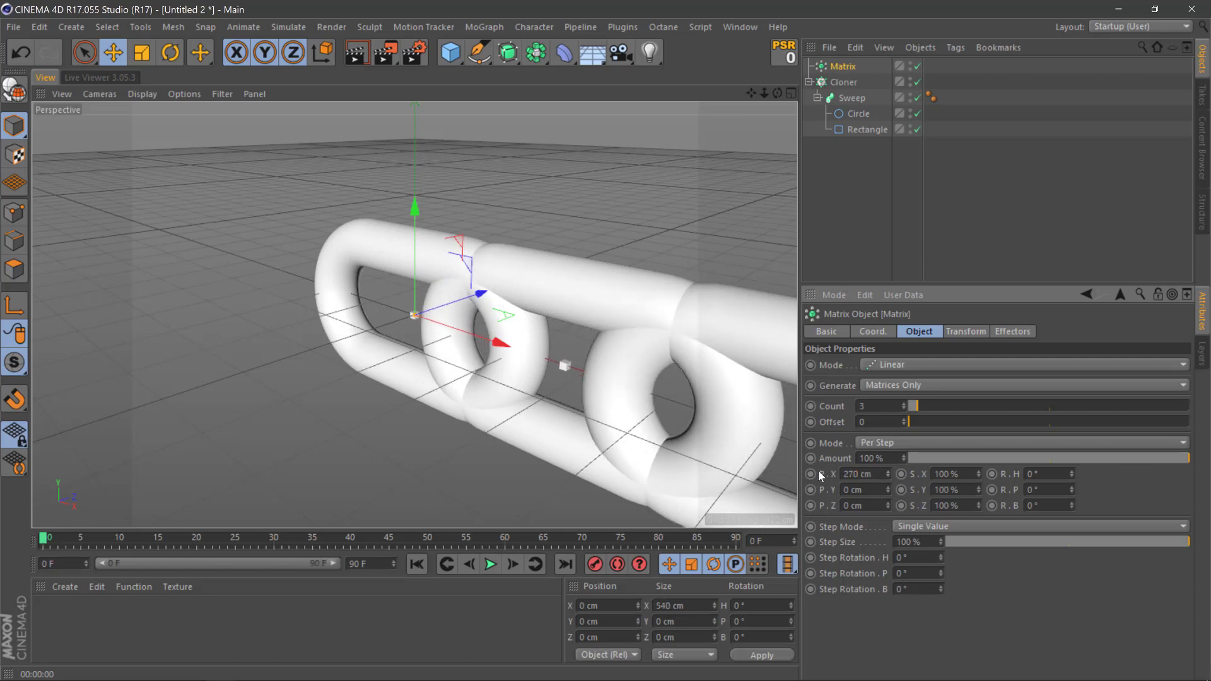
type("280")
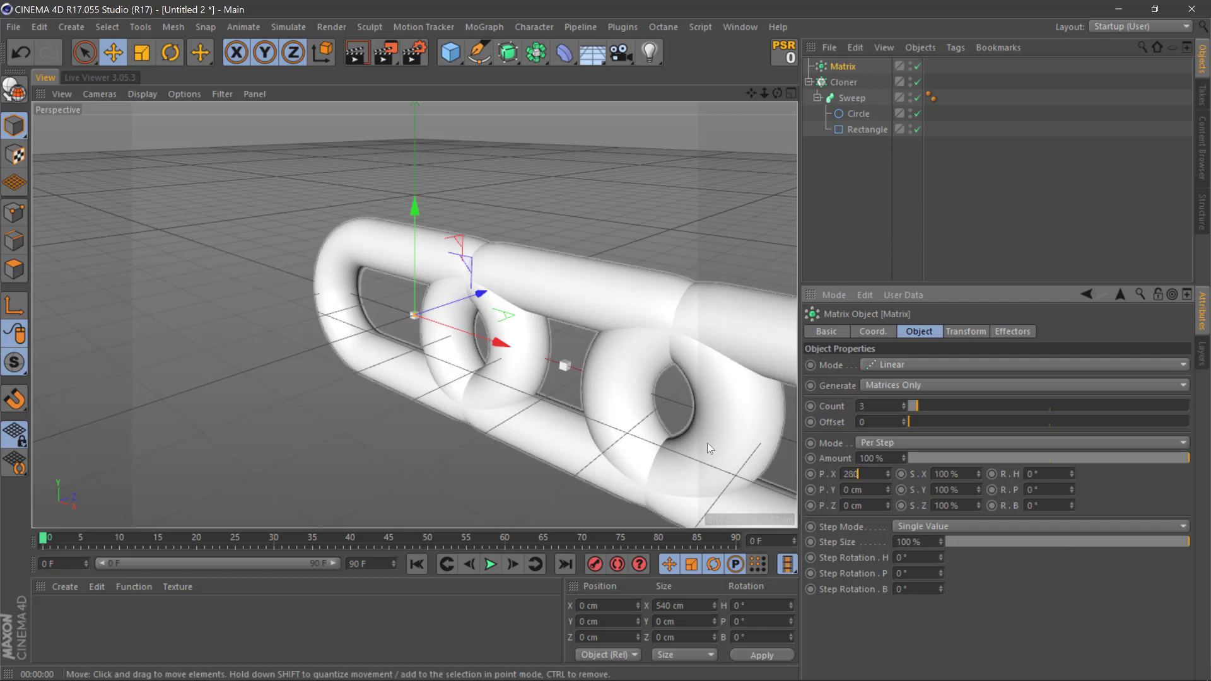
key("Return")
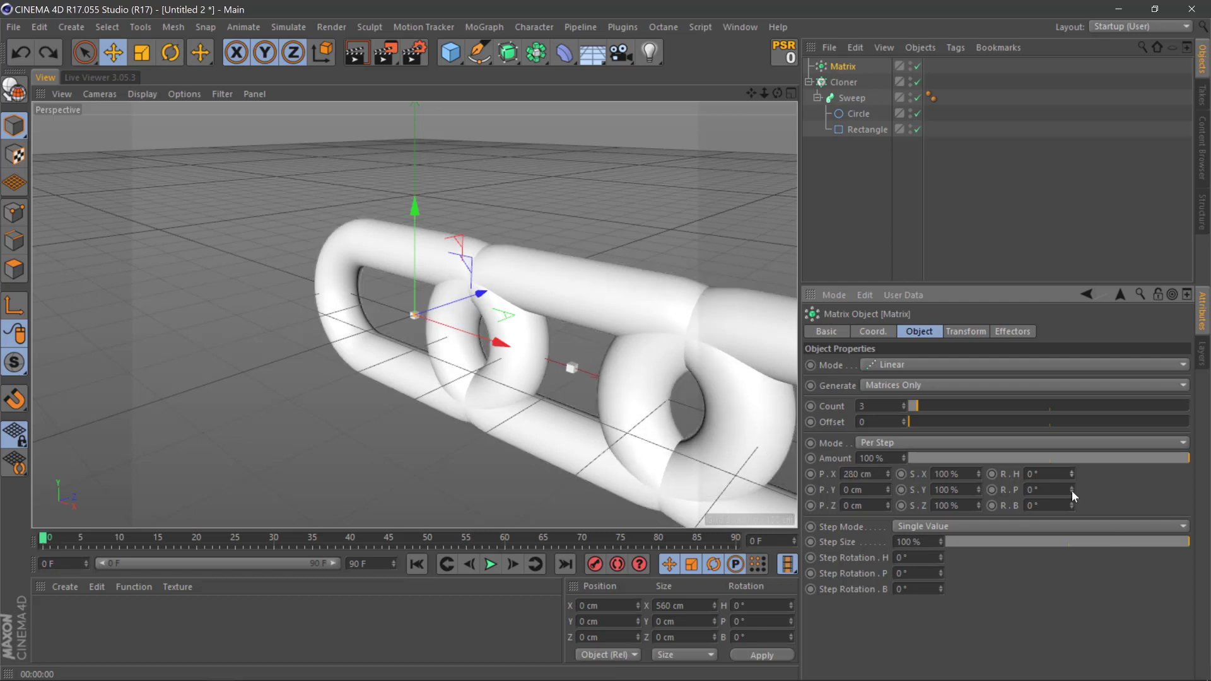
- Rotate each successive link 90° in pitch so the links alternate
left_click_drag(1073, 491, 1044, 489)
double_click(1044, 489)
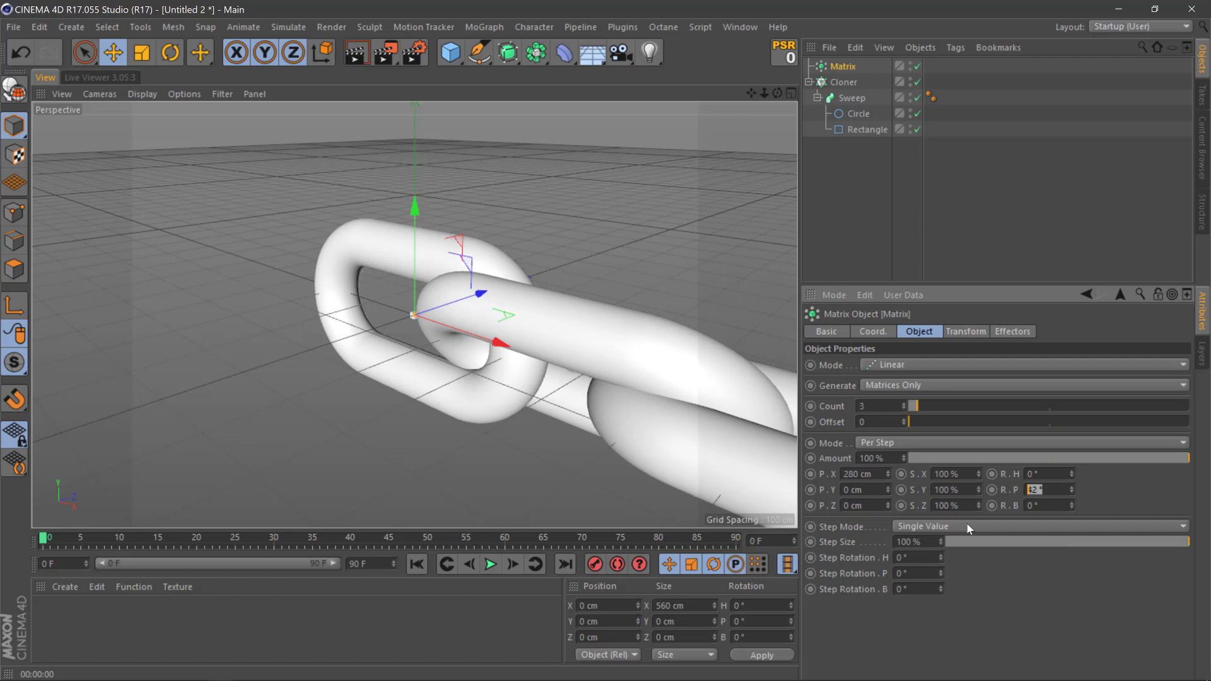
type("90")
key("Return")
- Raise the Matrix count to 13 links and widen the spacing to 310 cm
scroll(521, 416, "down", 8)
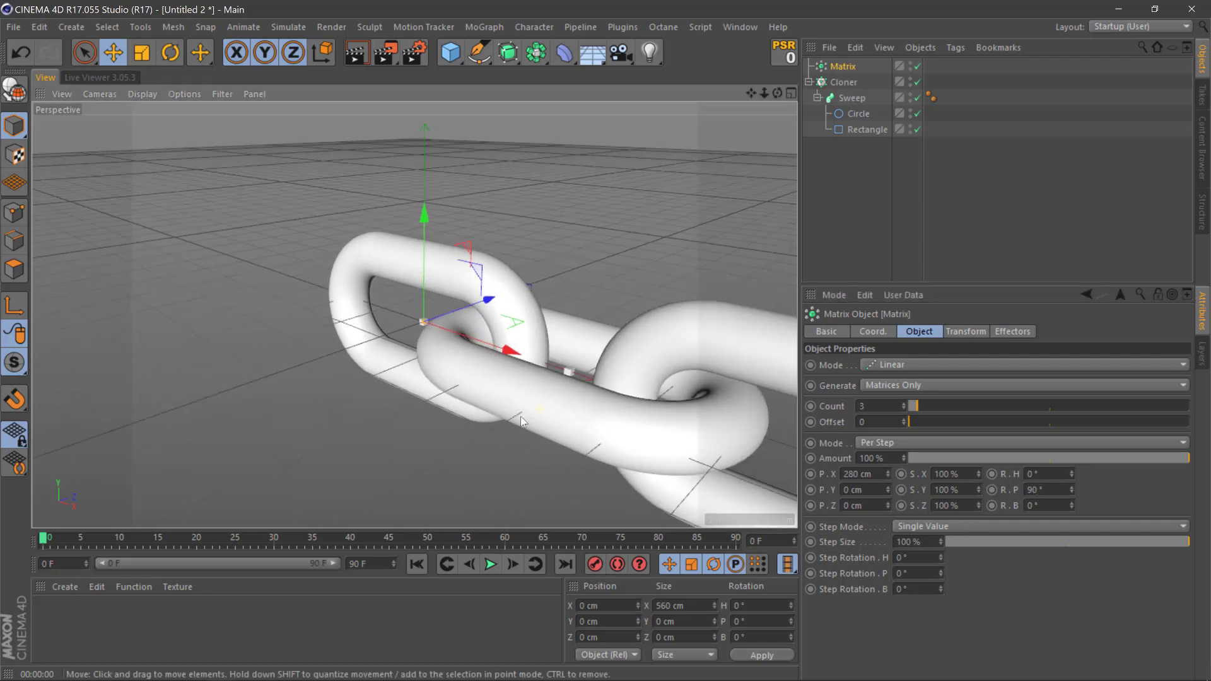
scroll(508, 399, "down", 4)
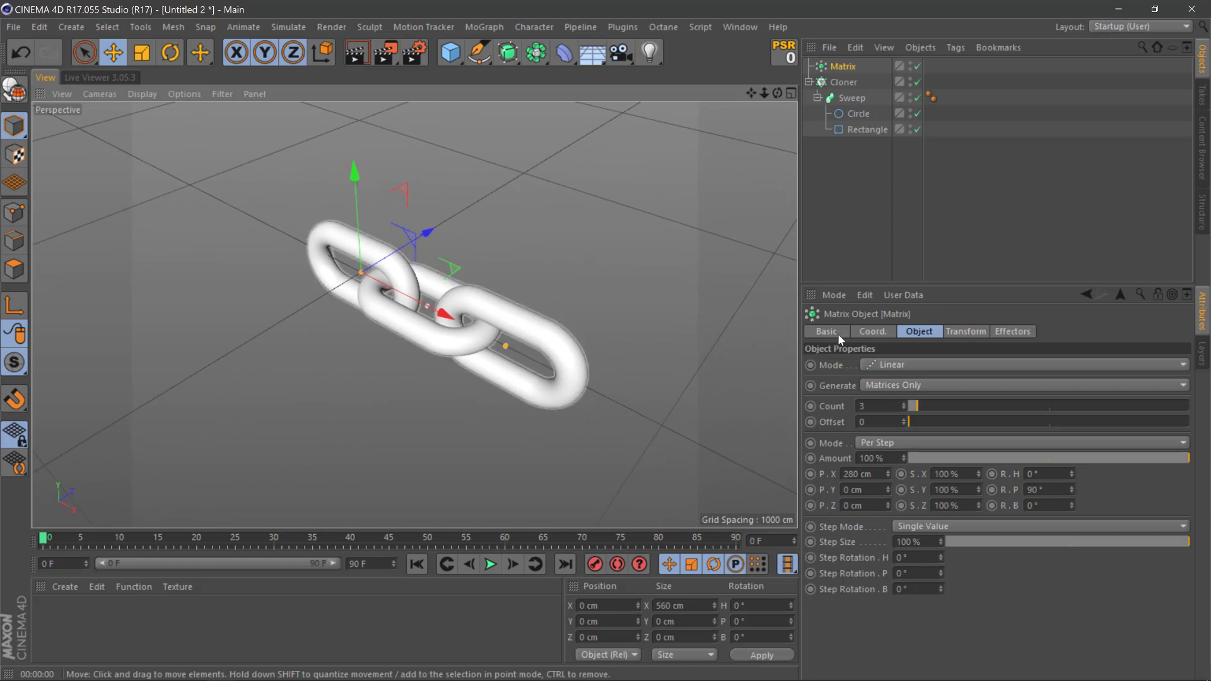
left_click_drag(904, 405, 903, 386)
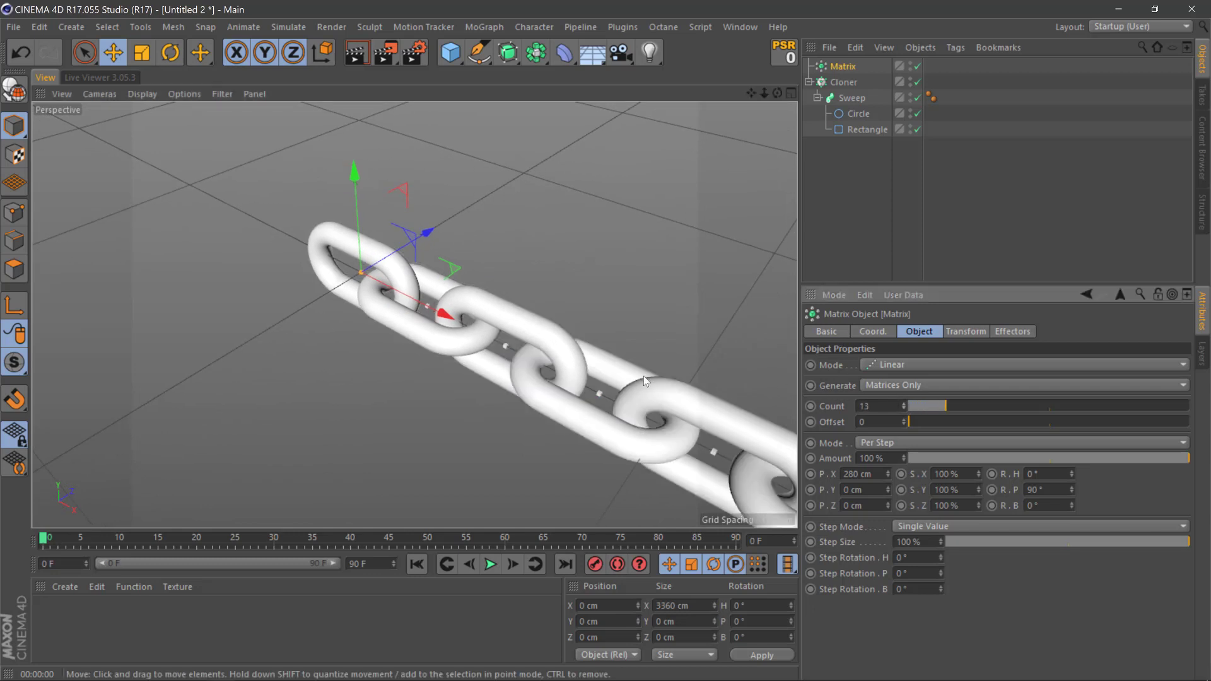
scroll(478, 271, "down", 5)
scroll(480, 328, "up", 5)
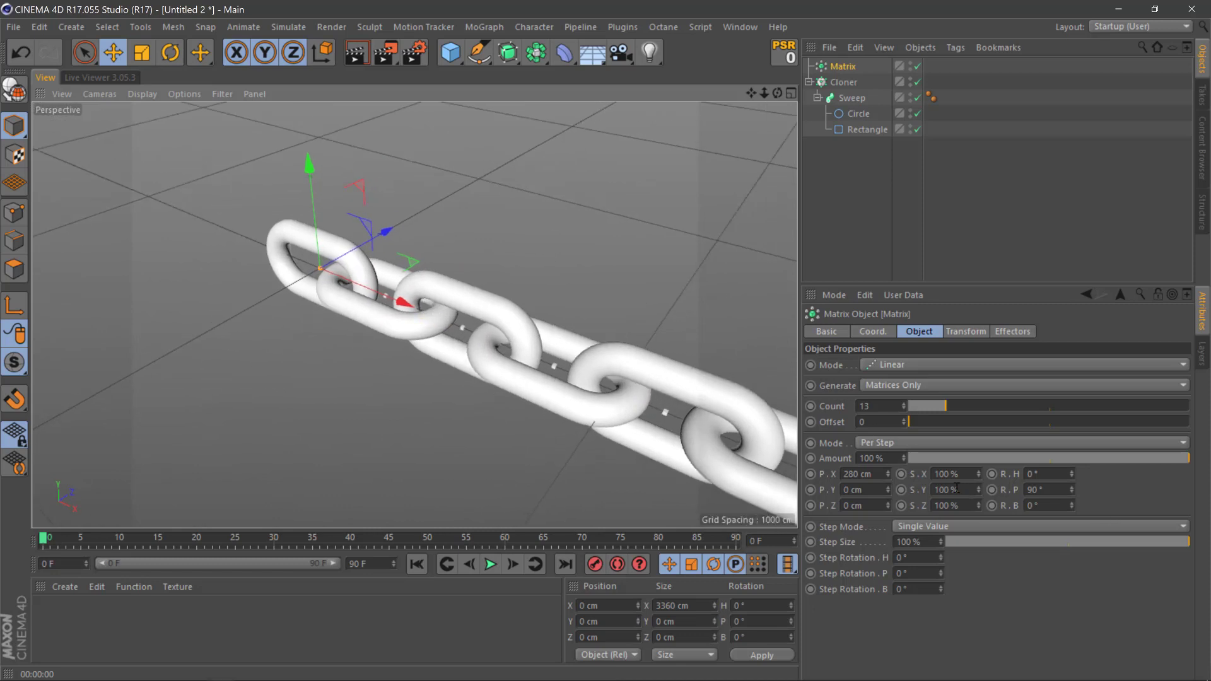
left_click_drag(887, 472, 888, 454)
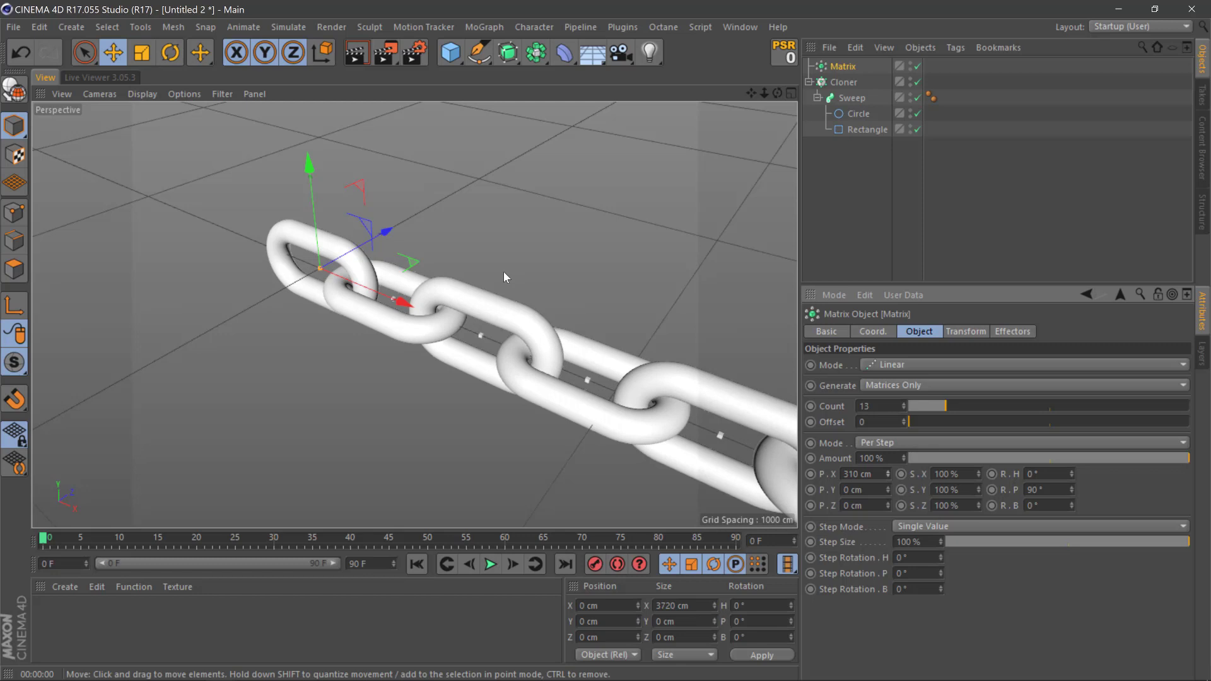
scroll(504, 271, "down", 10)
left_click_drag(478, 399, 547, 364, "alt")
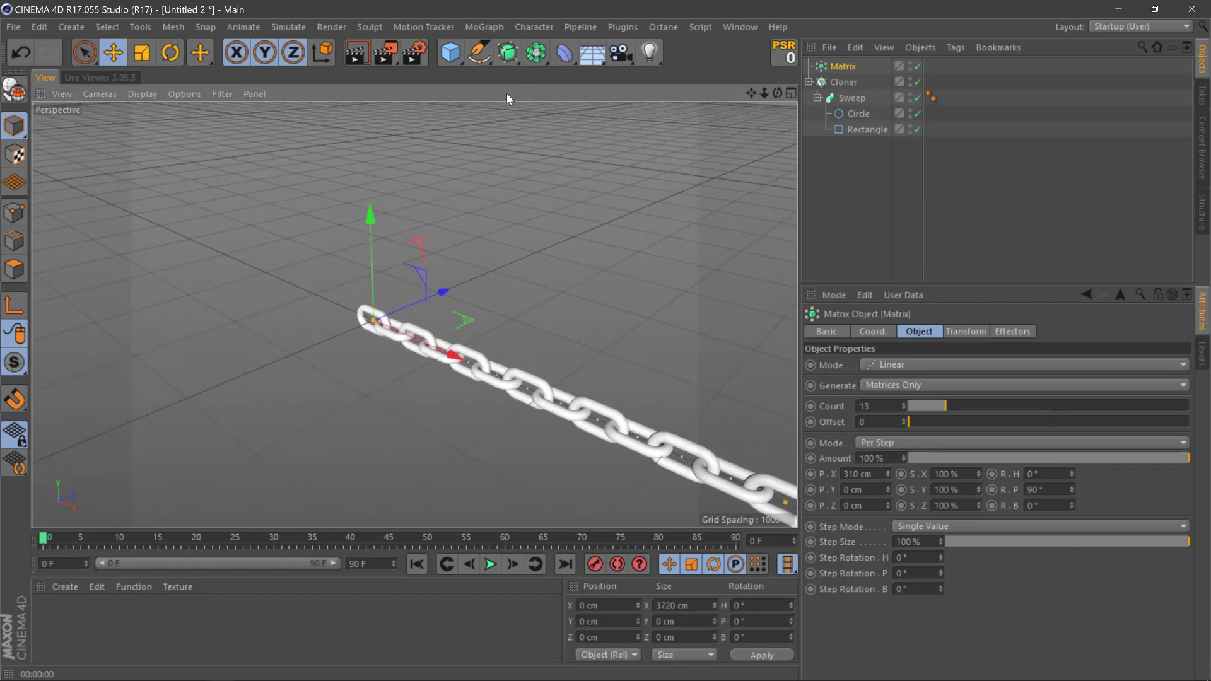
- Draw a three-point Bezier spline with the Pen in the maximised Front view, rising to a peak
left_click(480, 52)
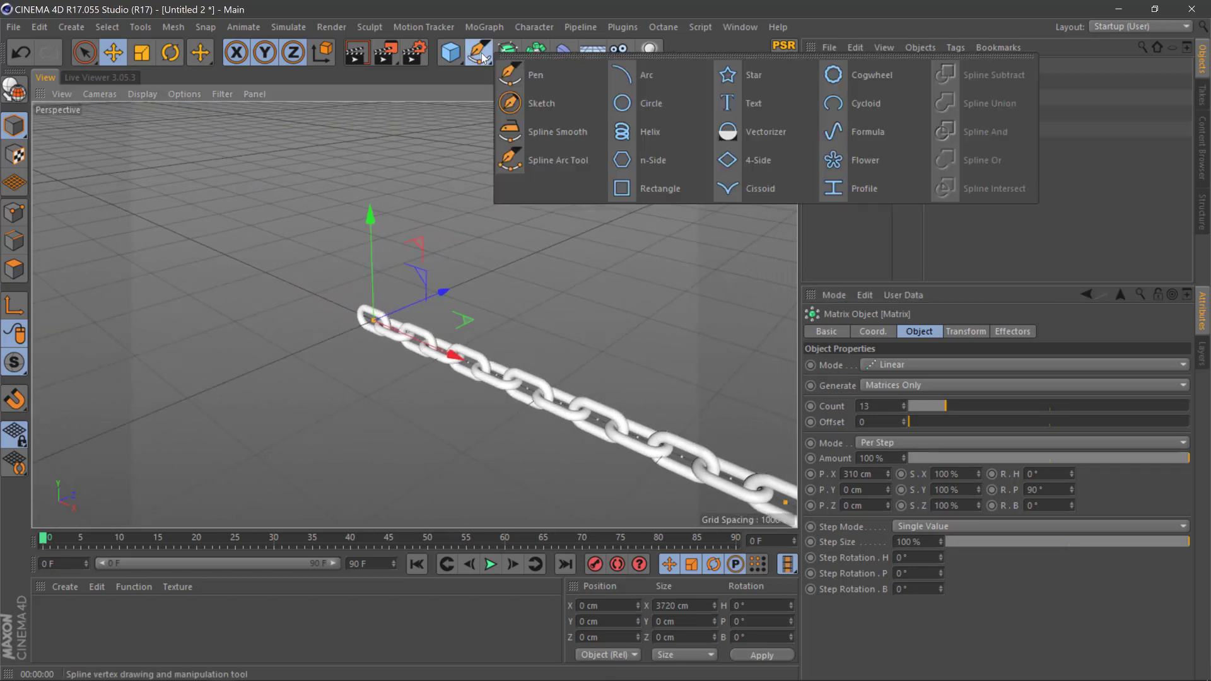
left_click(554, 74)
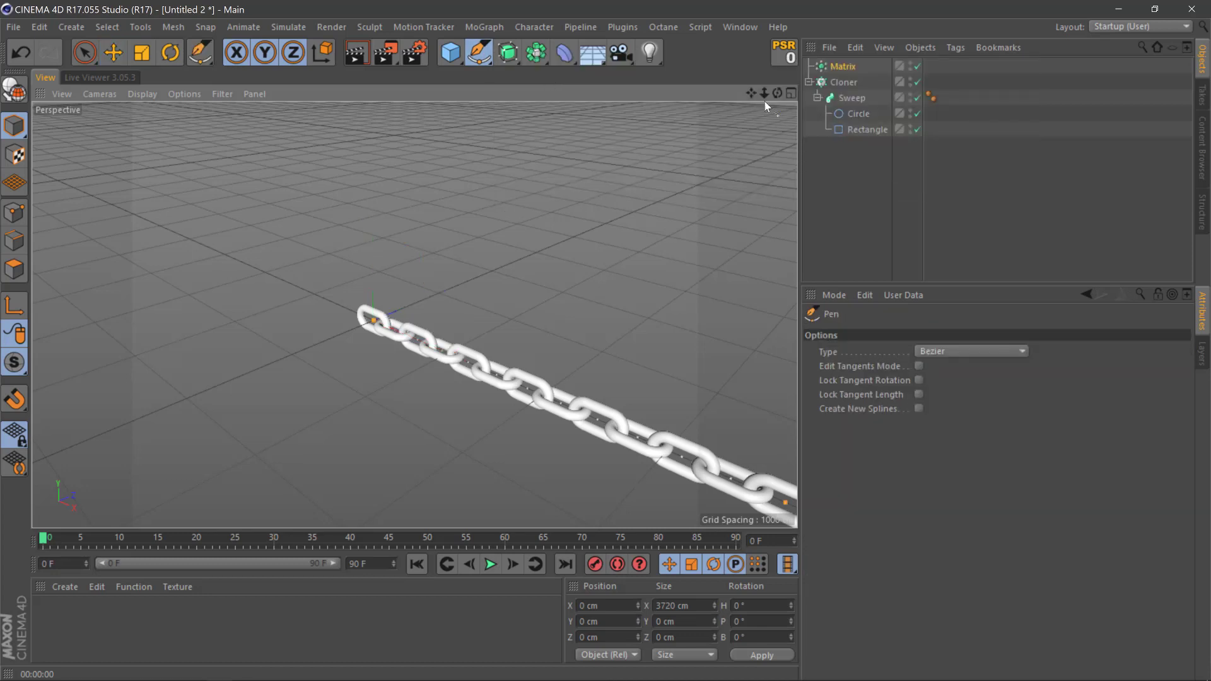
left_click(792, 94)
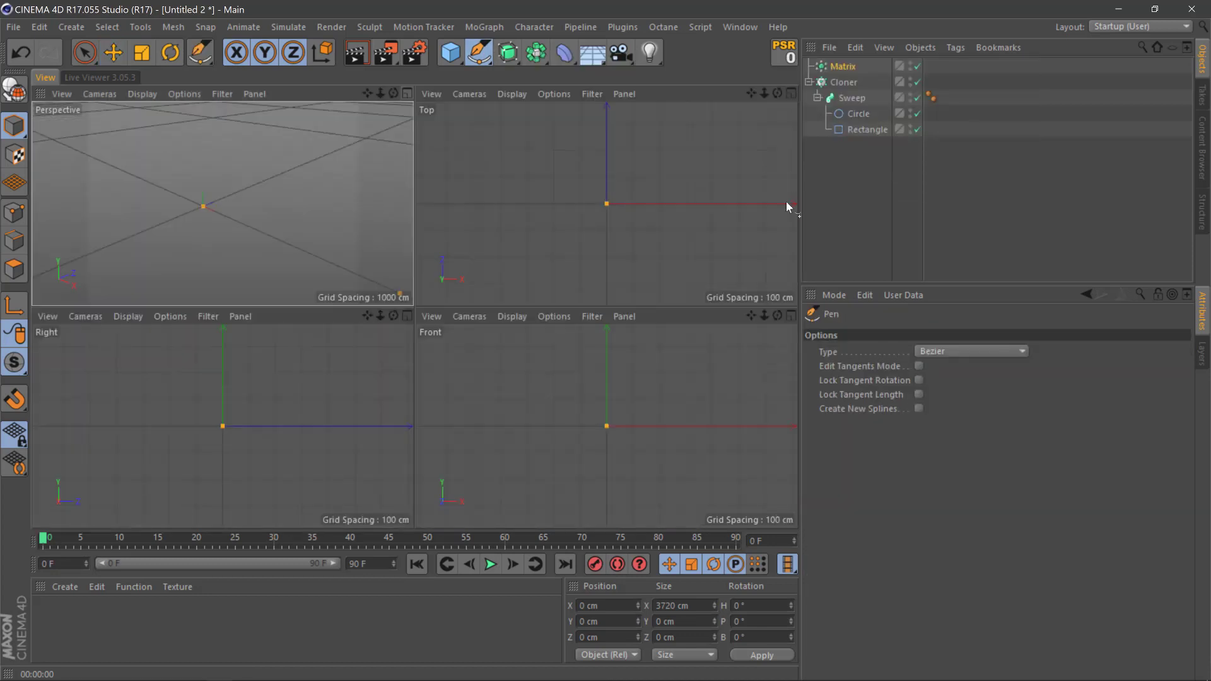
left_click(793, 315)
scroll(431, 342, "down", 6)
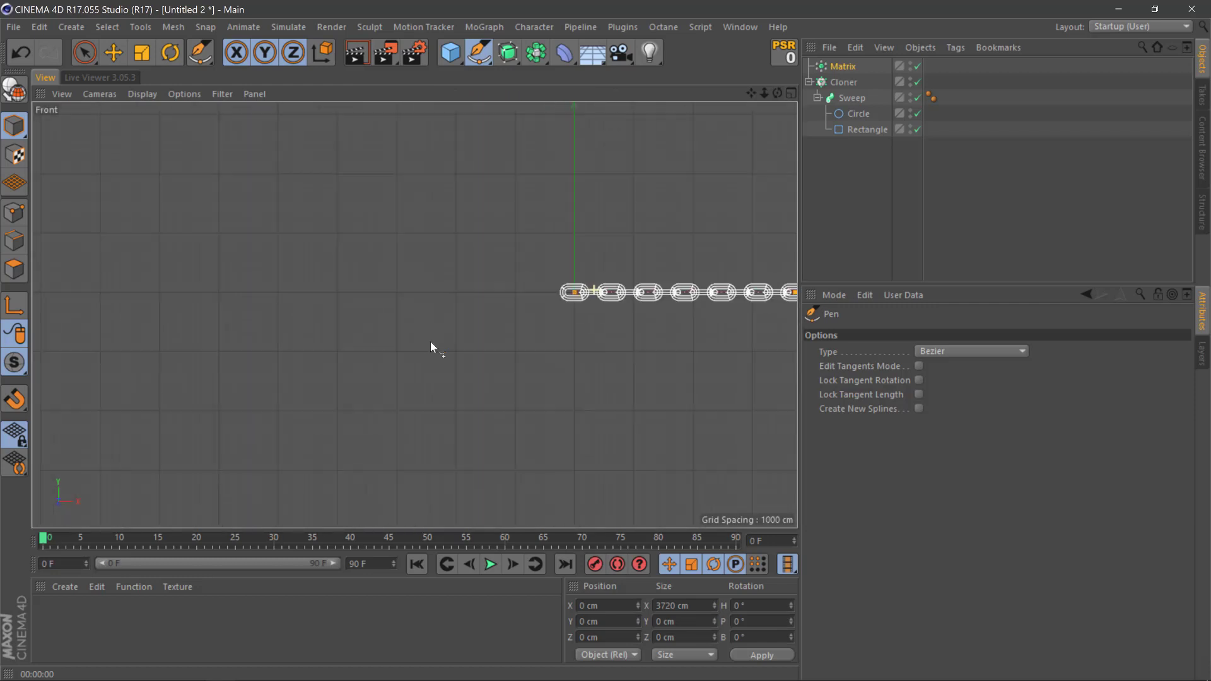
scroll(599, 348, "up", 2)
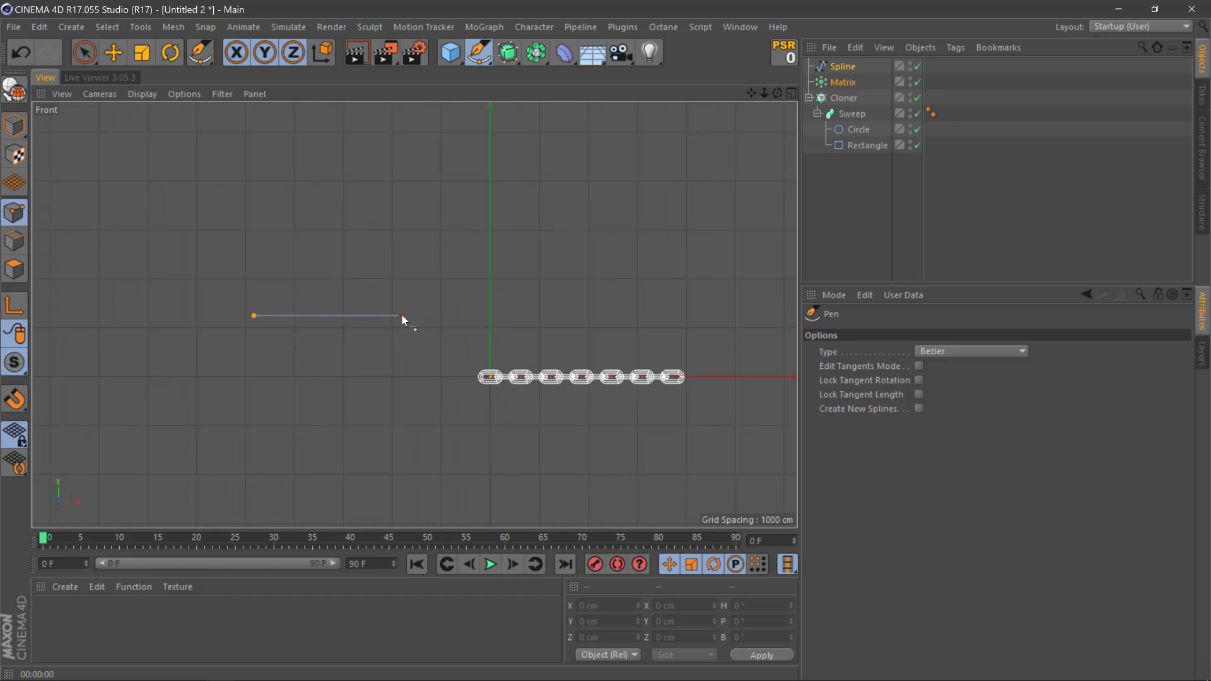
left_click_drag(402, 314, 476, 264)
left_click_drag(543, 225, 586, 224)
left_click_drag(662, 308, 684, 342)
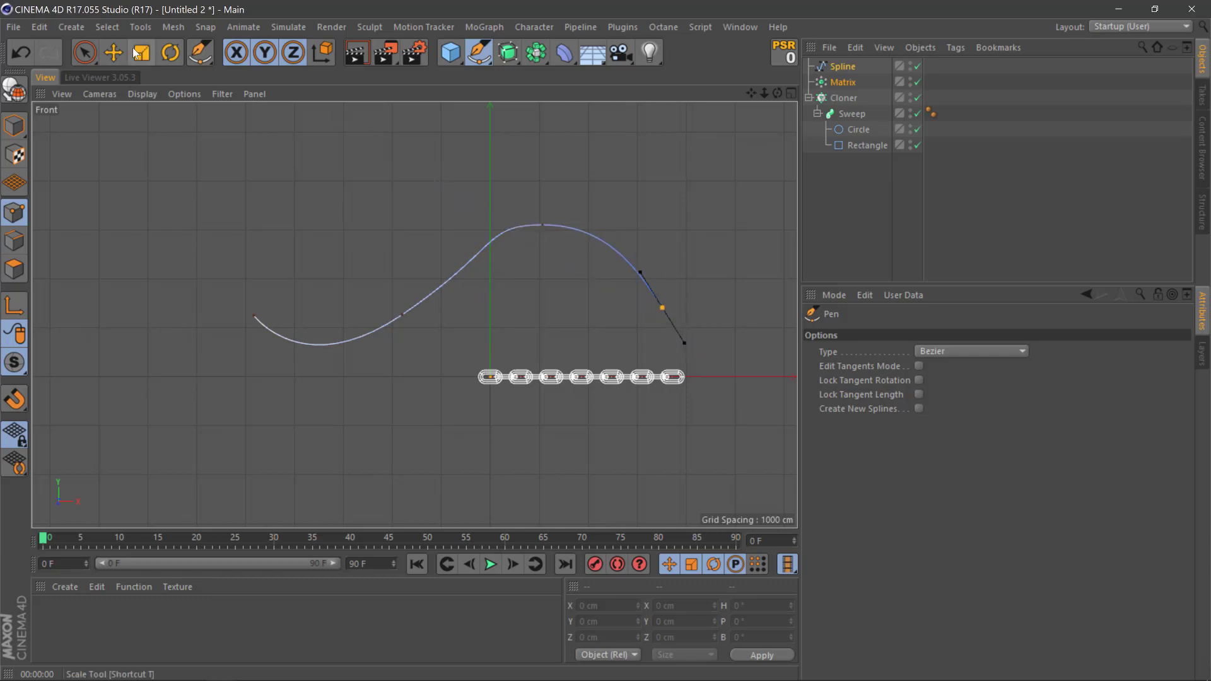
- Move the spline's top point up and to the right
left_click(85, 54)
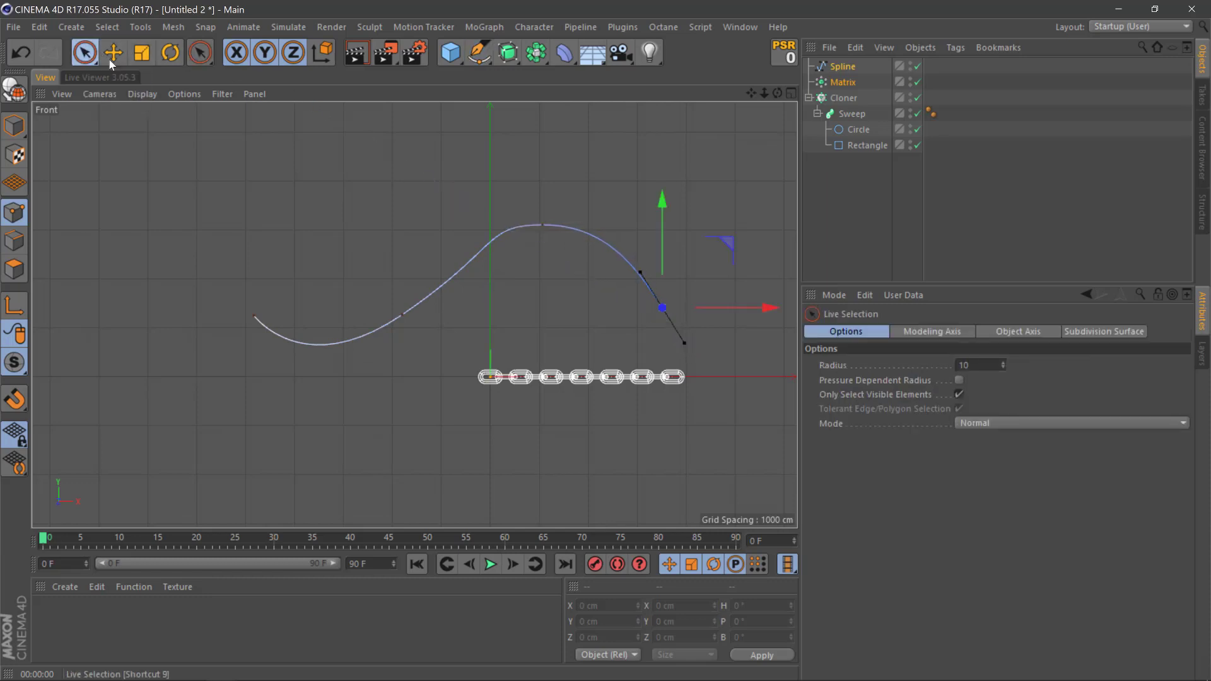
left_click(543, 225)
left_click_drag(625, 165, 640, 154)
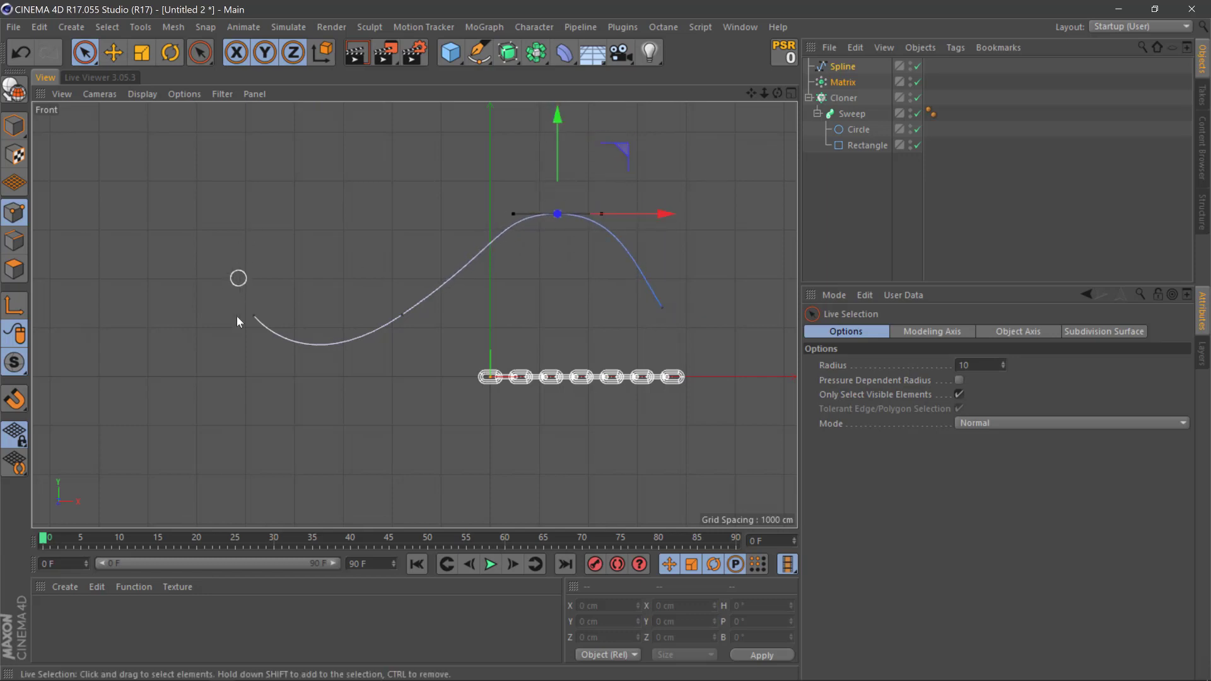
- Return to a full Perspective view and orbit around the chain
middle_click(612, 246)
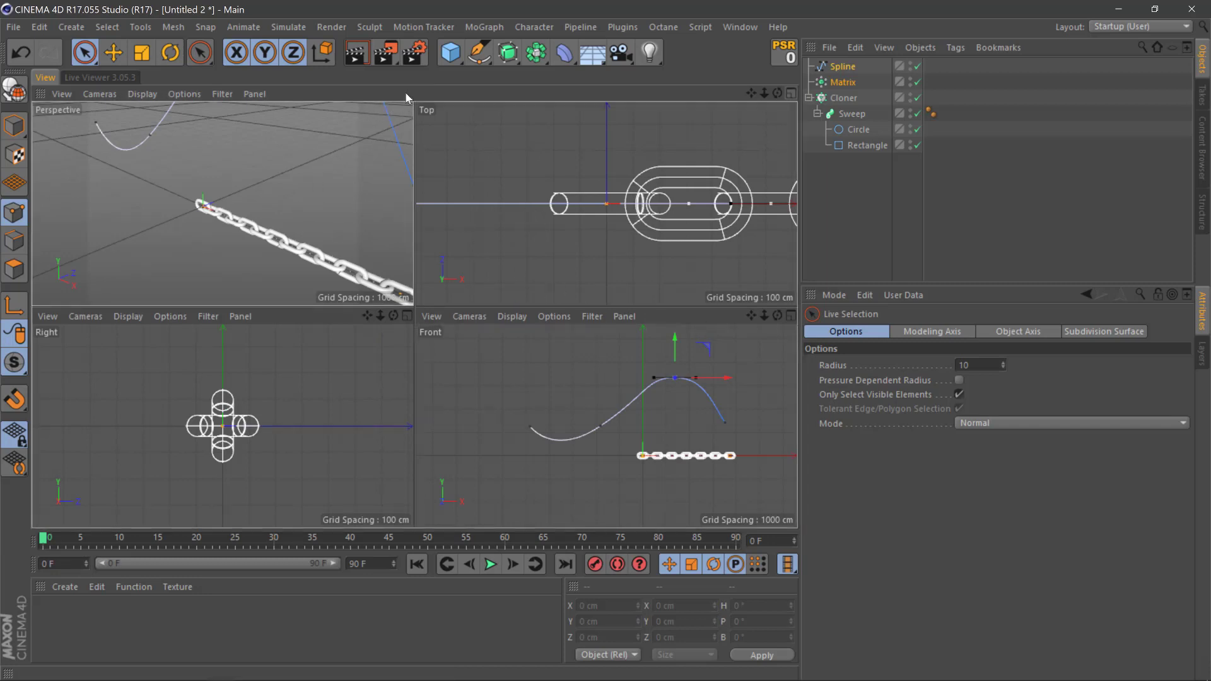
left_click(407, 93)
scroll(505, 227, "down", 3)
left_click_drag(479, 255, 548, 322, "alt")
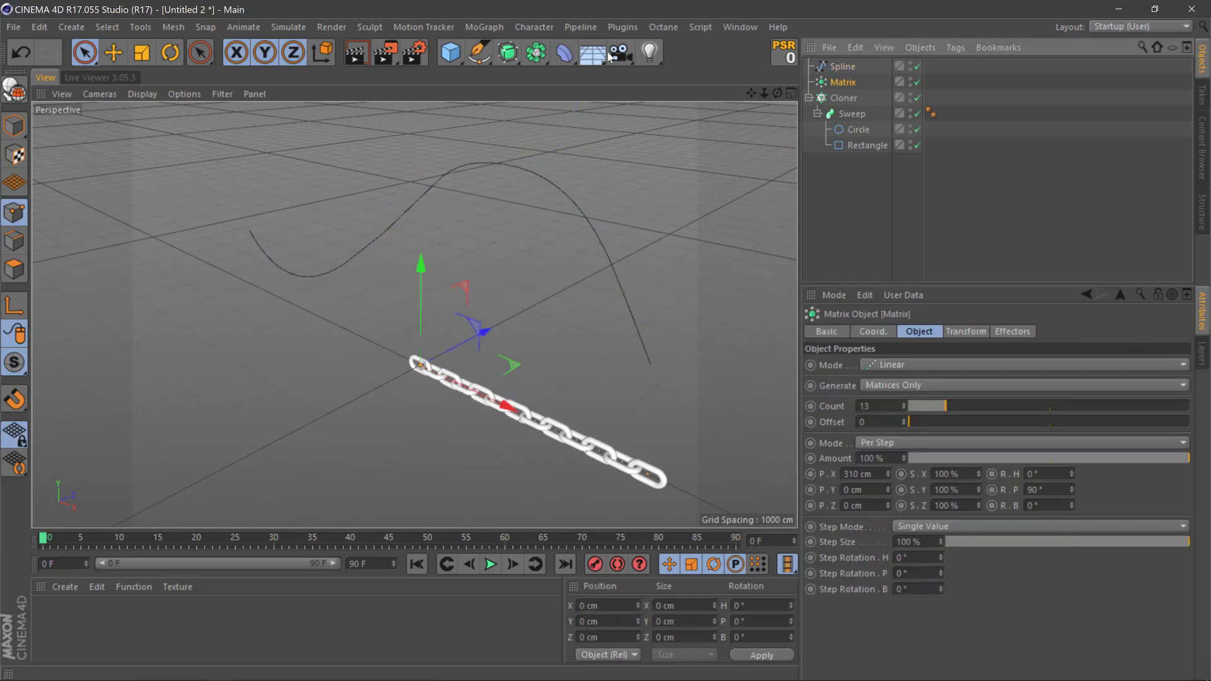
- Add a Spline Wrap deformer under the Matrix and link the drawn Spline as its path
left_click(565, 52)
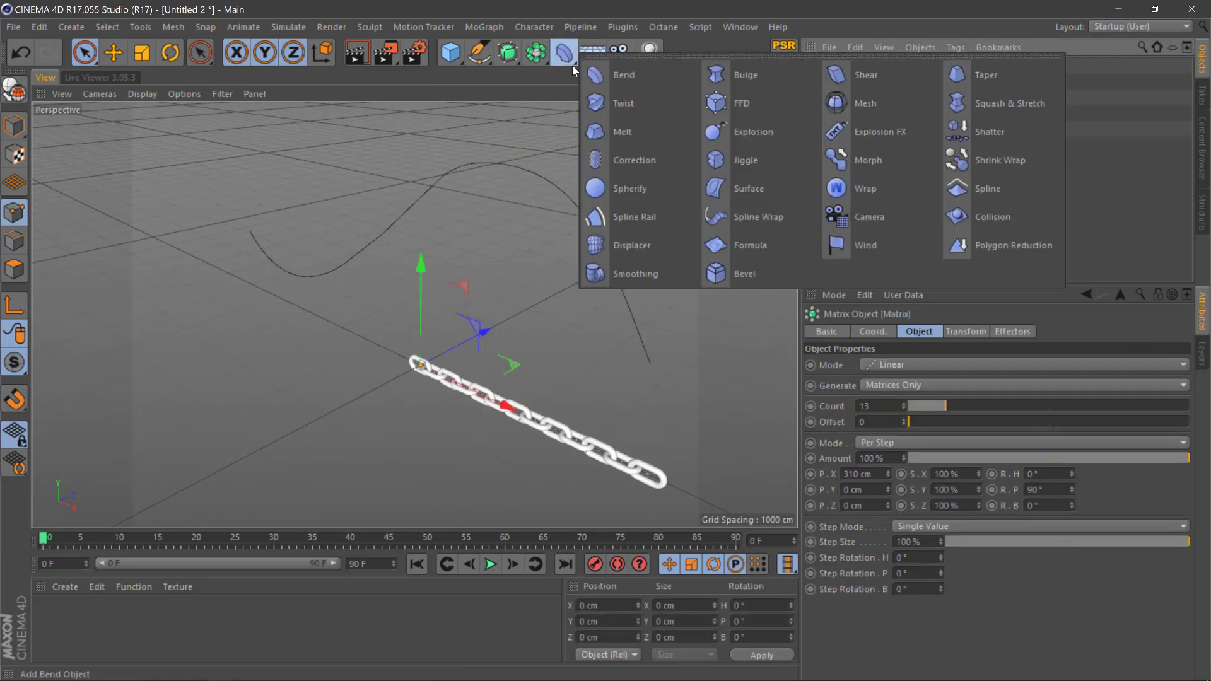
left_click(790, 217)
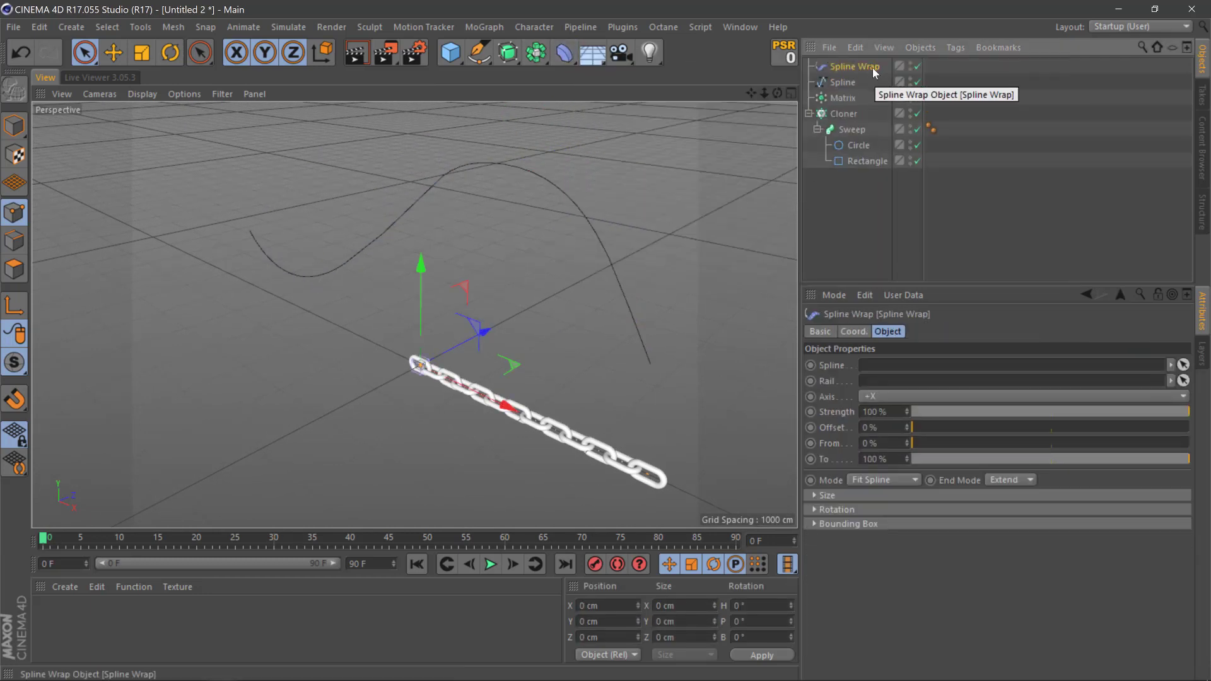
left_click_drag(865, 71, 852, 103)
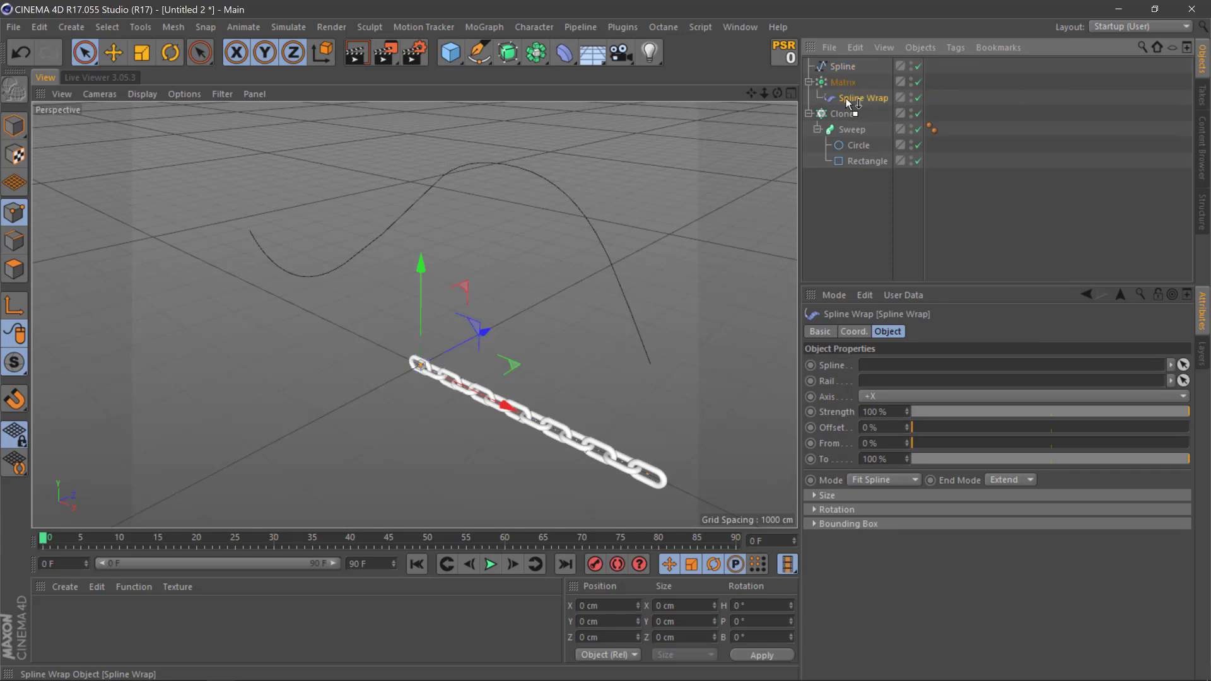
left_click(925, 98)
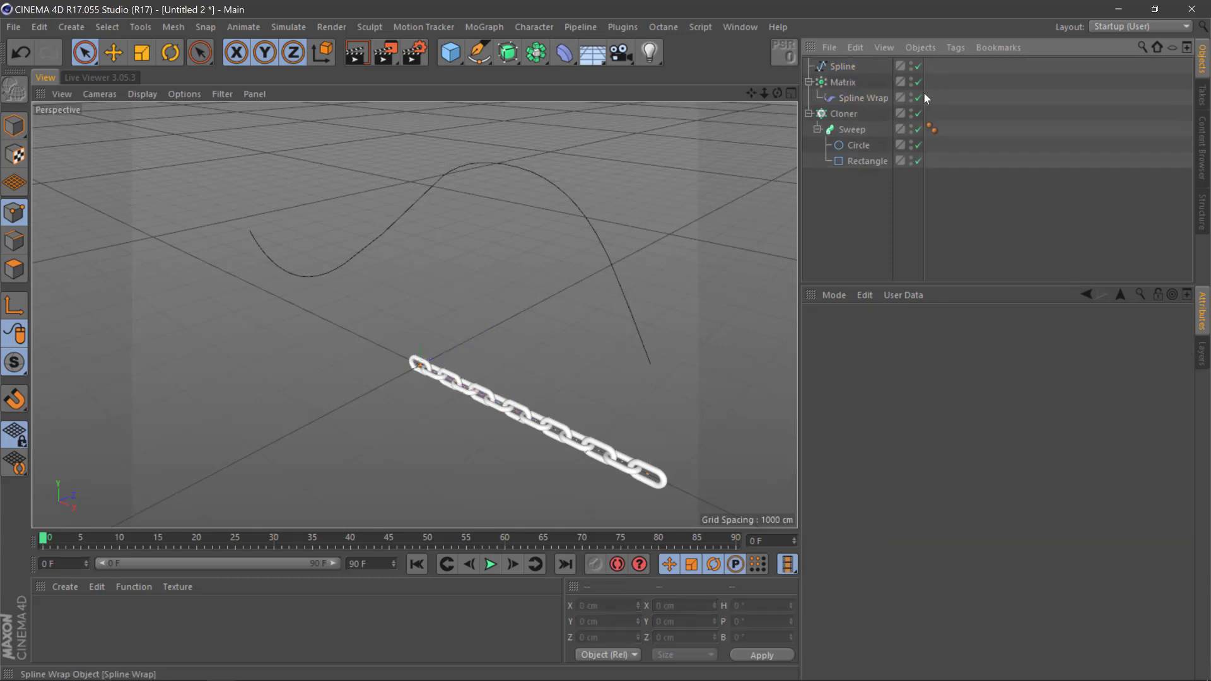
left_click(873, 100)
left_click_drag(844, 66, 886, 372)
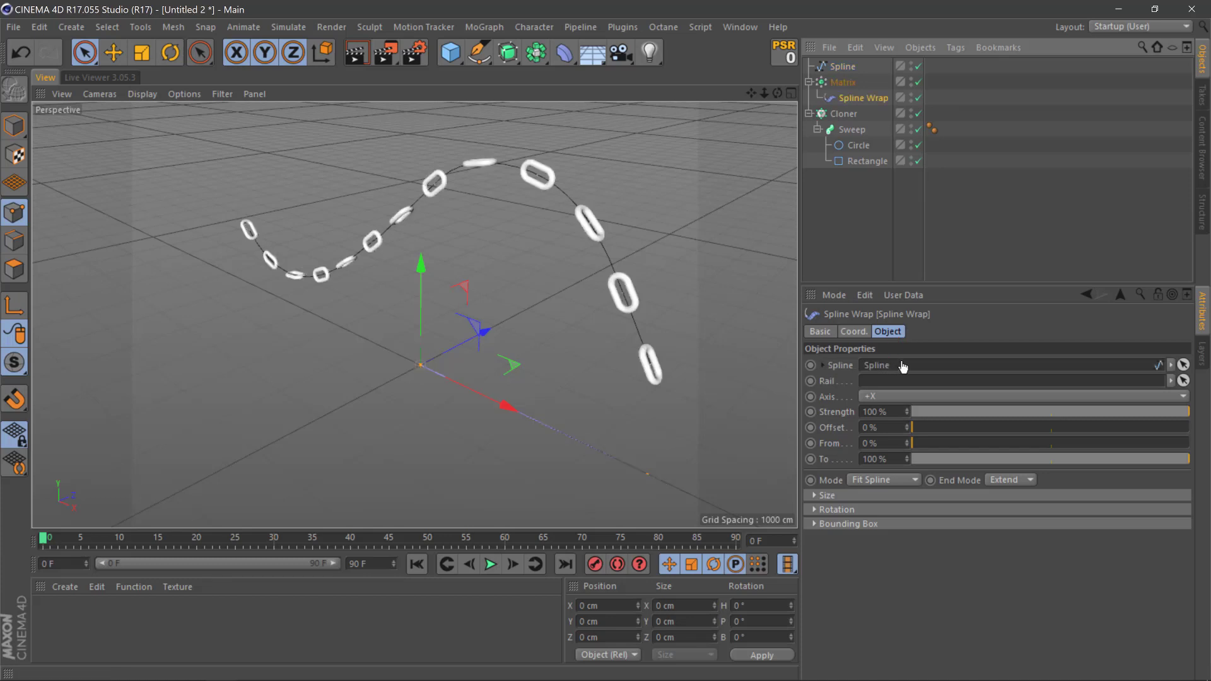
- Set the Spline Wrap mode to Keep Length and raise the Matrix count to 33
left_click(885, 481)
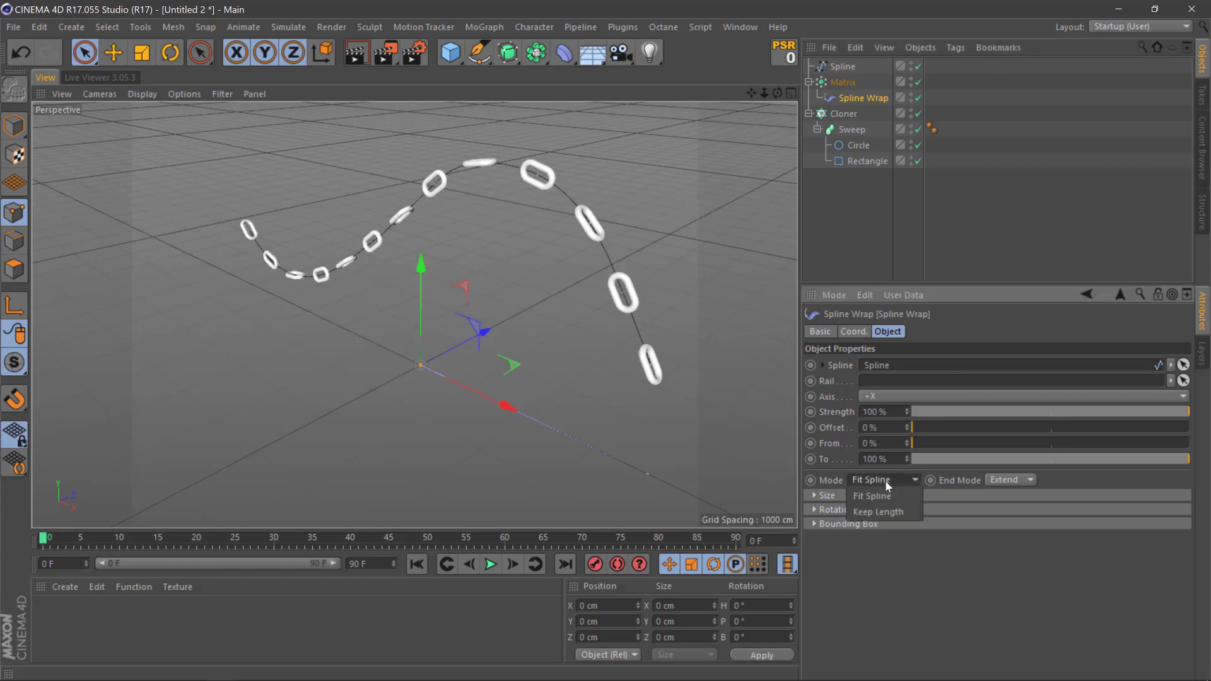
left_click(904, 511)
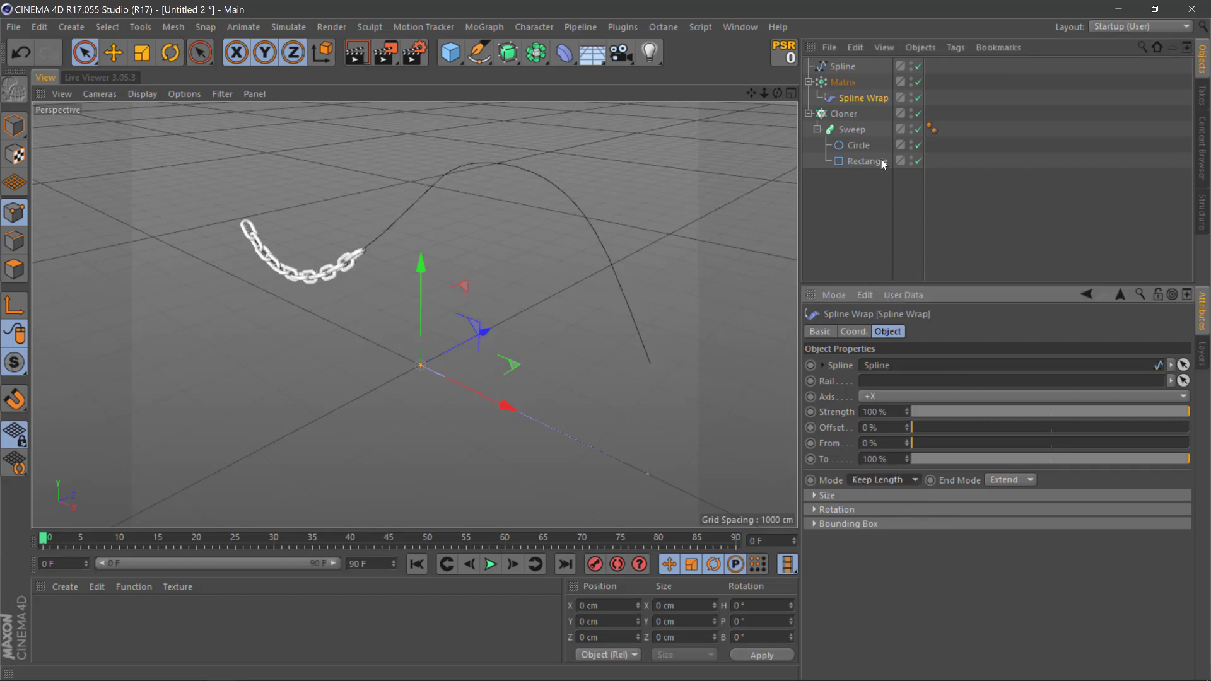
left_click(843, 82)
left_click_drag(904, 407, 929, 407)
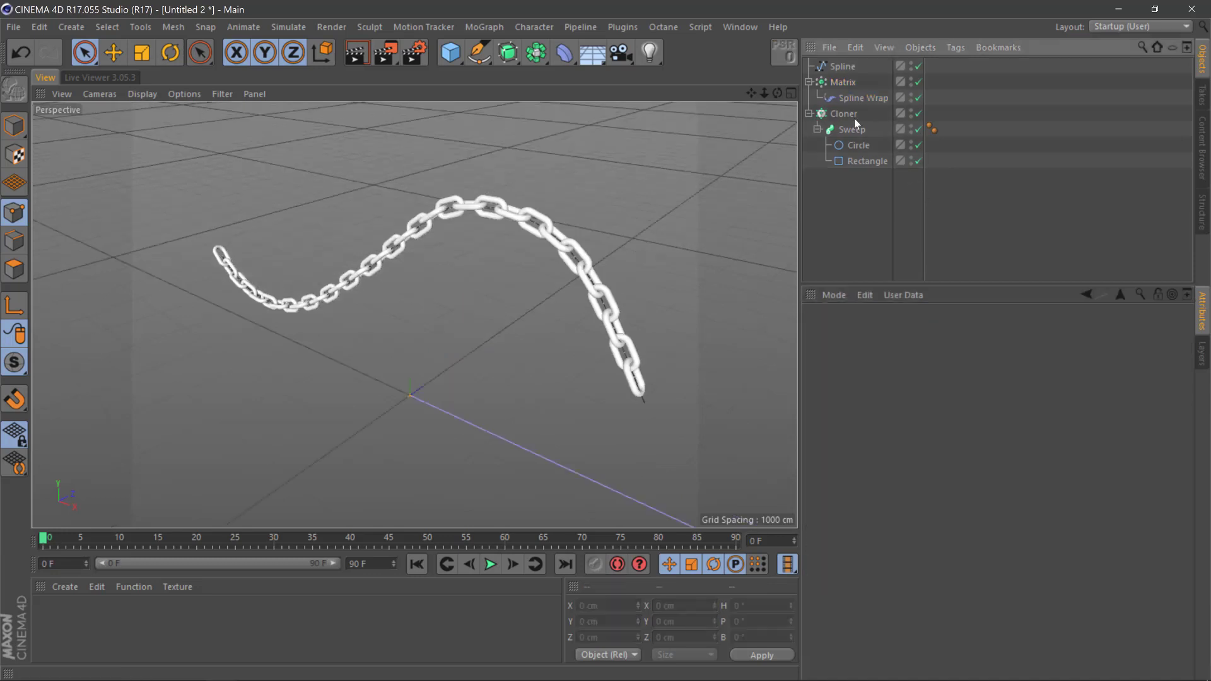
- Drag the spline's peak point to a new position in the Perspective view
left_click(842, 68)
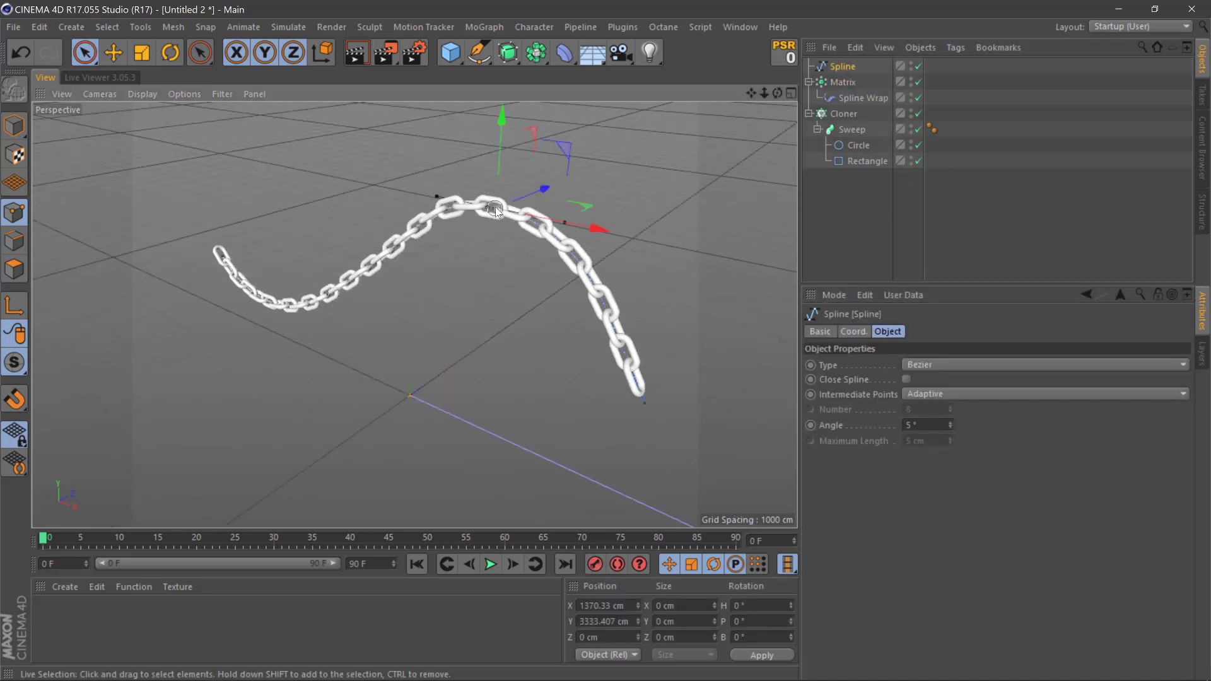
left_click(527, 195)
left_click_drag(529, 197, 454, 226)
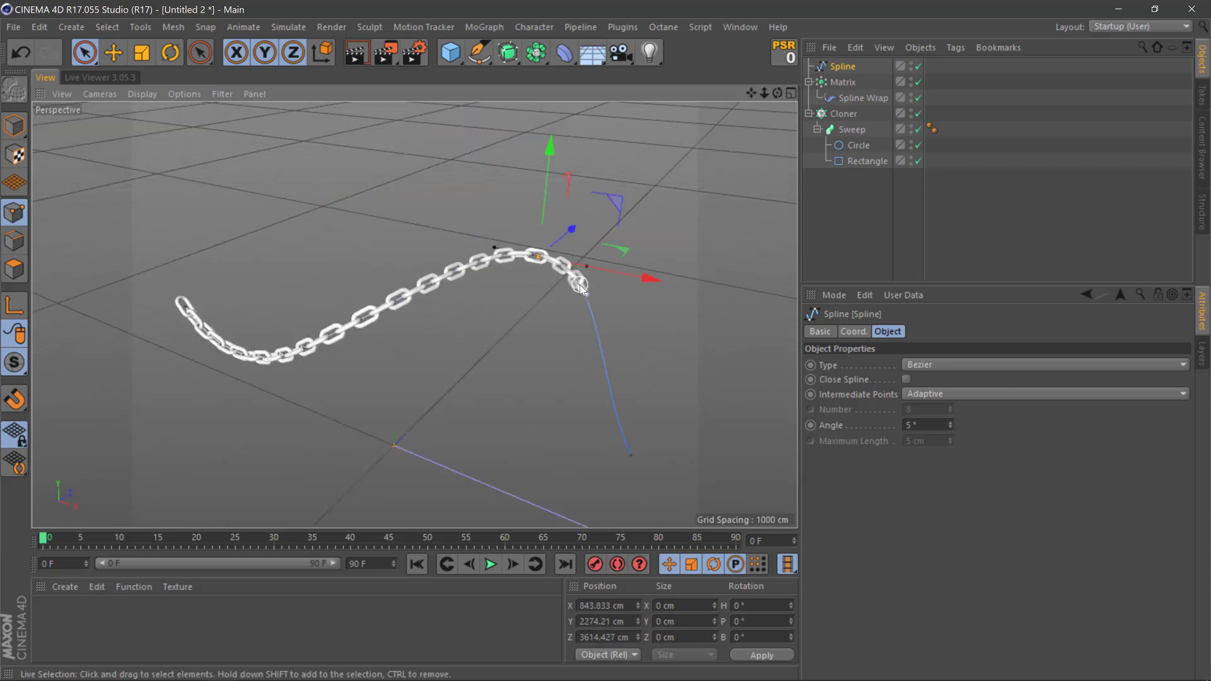